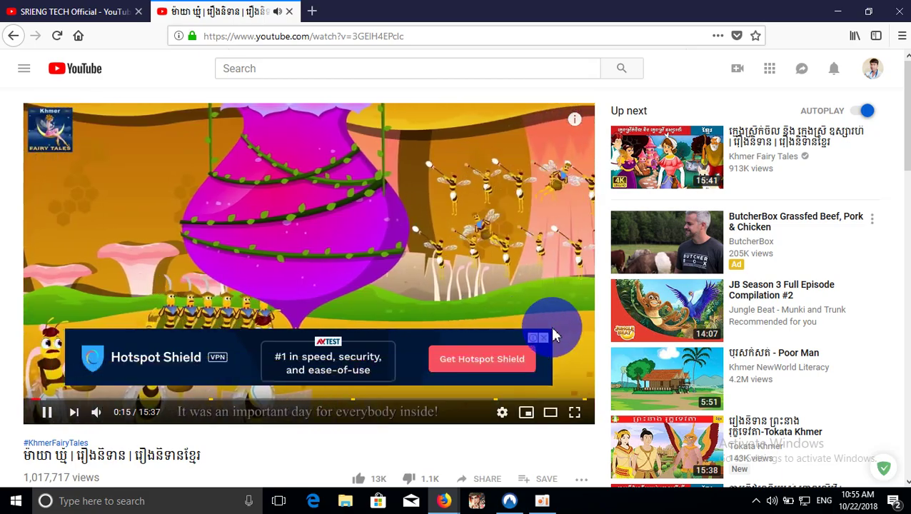
- Close the banner ad over the playing video, check the video in full screen, and pause playback
left_click(544, 338)
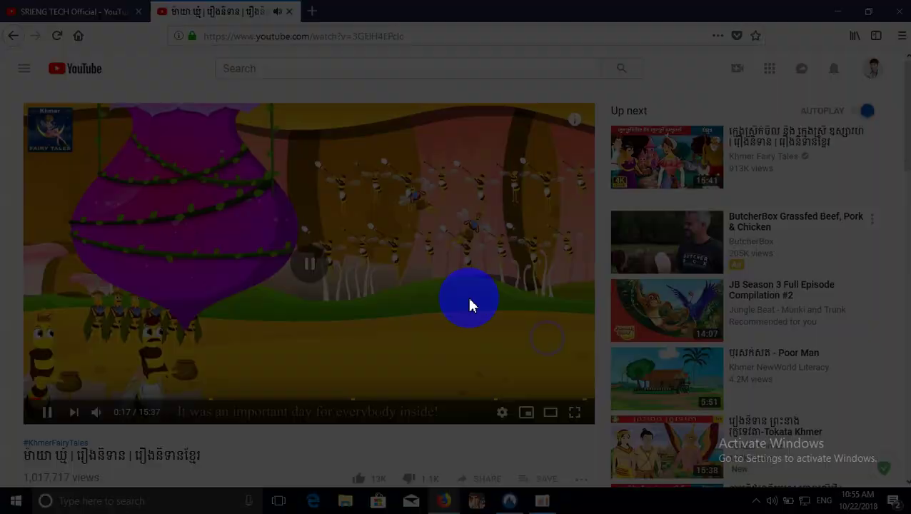
double_click(469, 305)
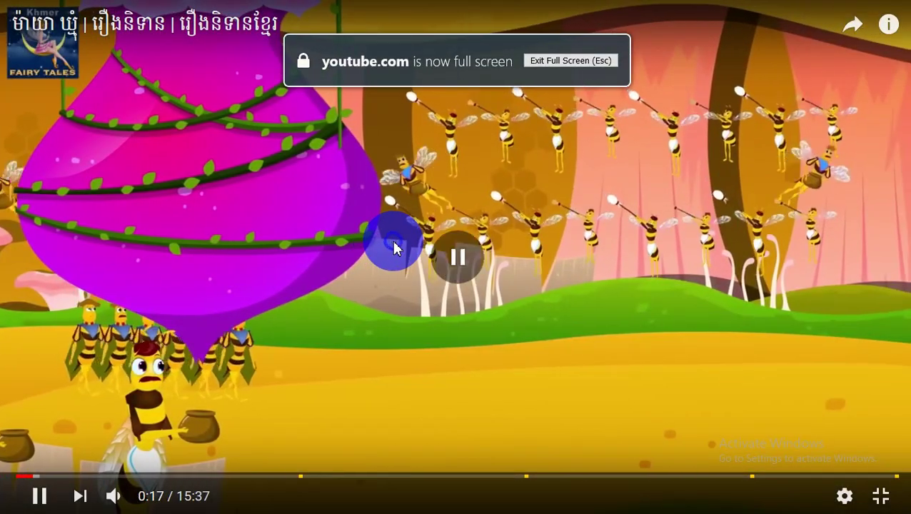
double_click(395, 248)
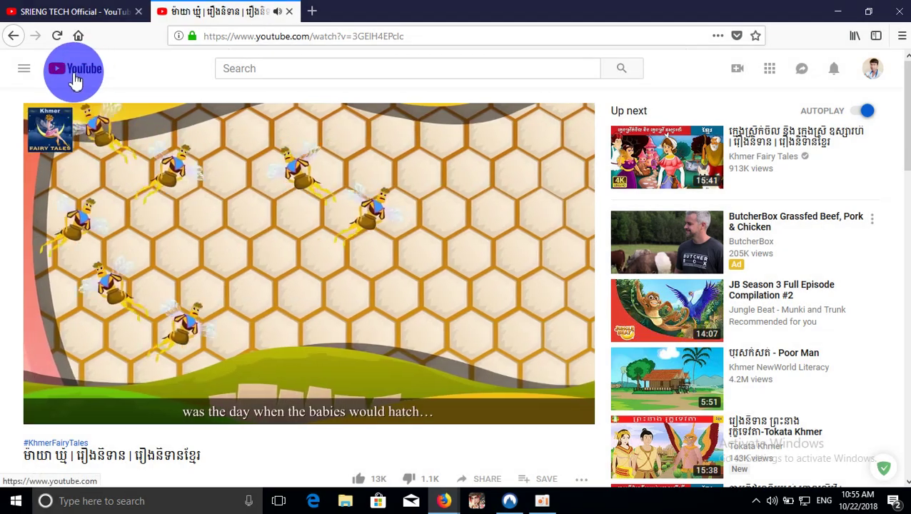
left_click(211, 179)
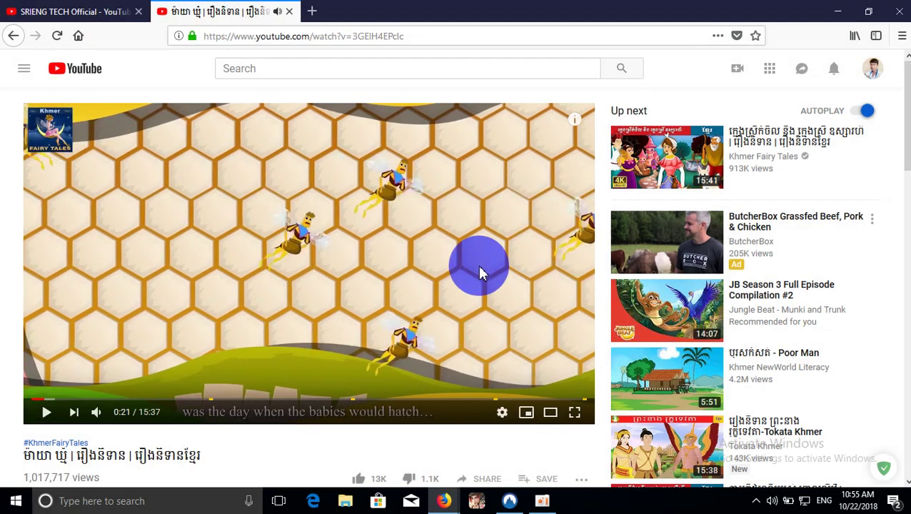
- Review the AdGuard Assistant's icon size and position settings on the YouTube page, and close the assistant without saving
left_click(885, 472)
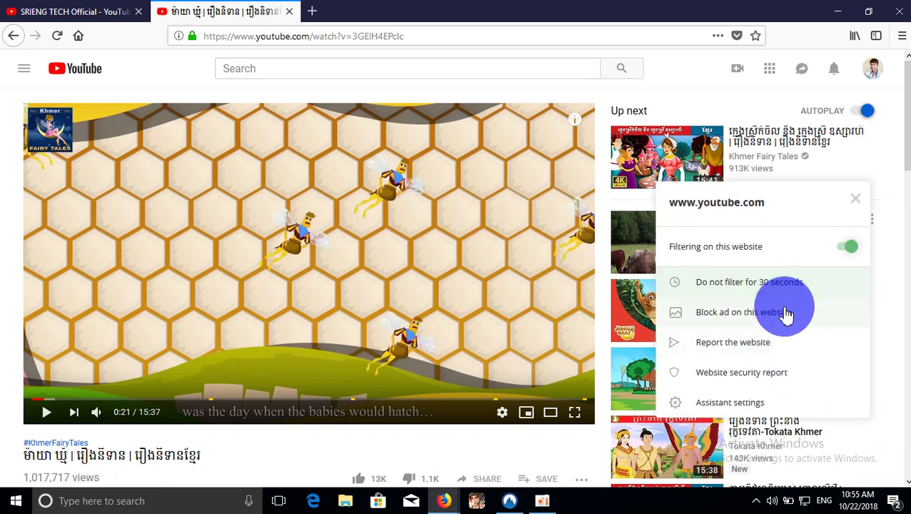
left_click(746, 404)
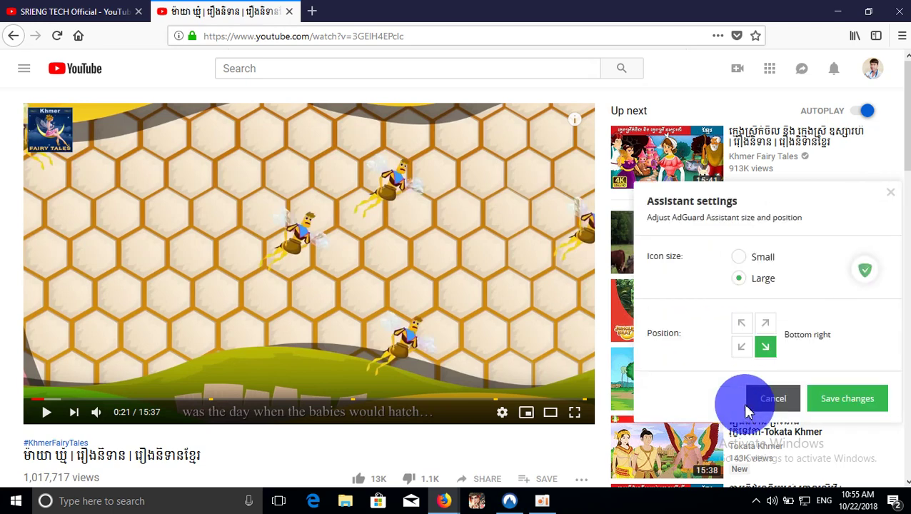
left_click(784, 400)
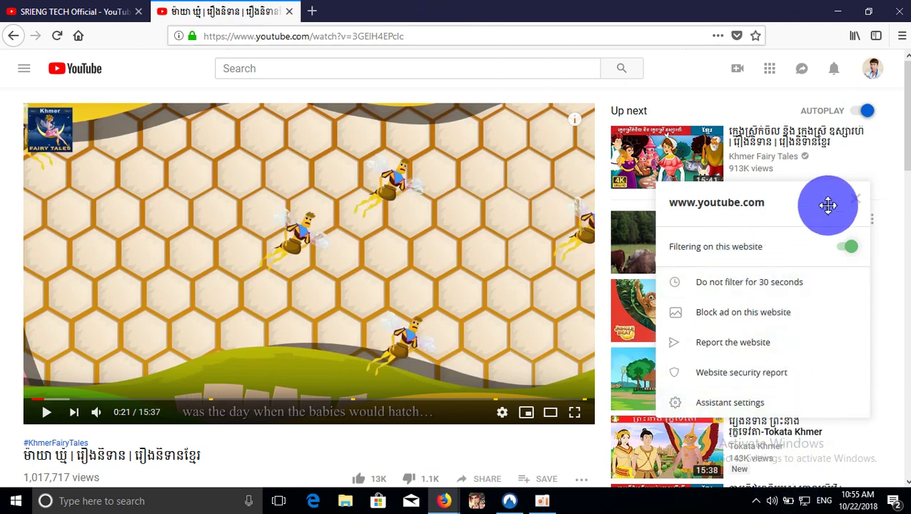
left_click(856, 201)
- Try the assistant's website filtering switch and its element blocking for ads, closing the latter without choosing an element
left_click(887, 477)
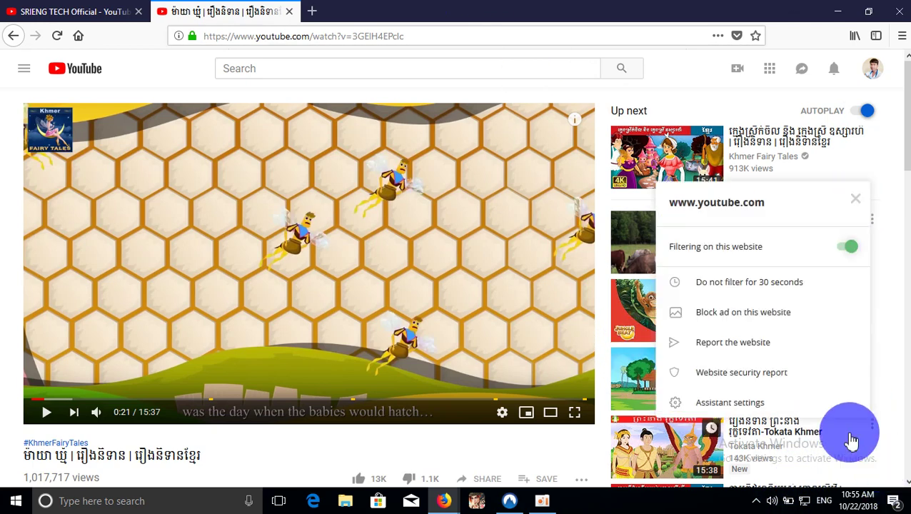
left_click(852, 248)
left_click(762, 315)
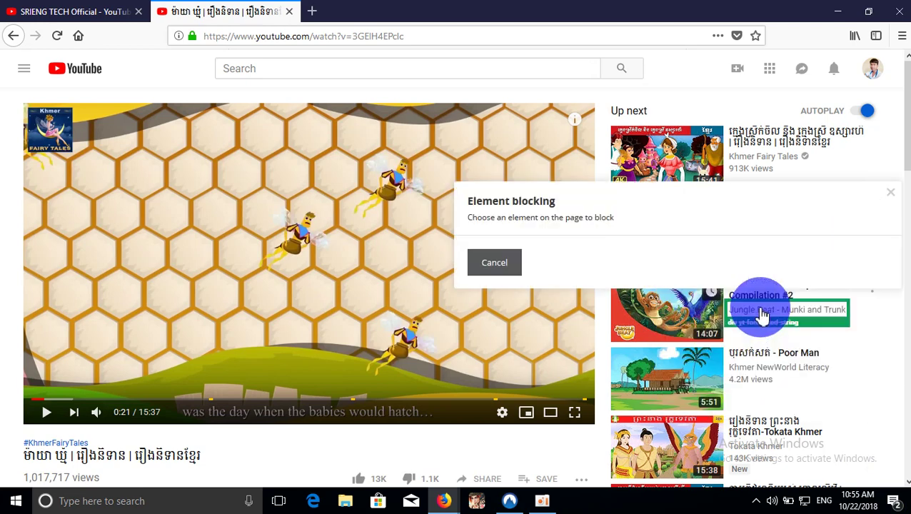
left_click(892, 197)
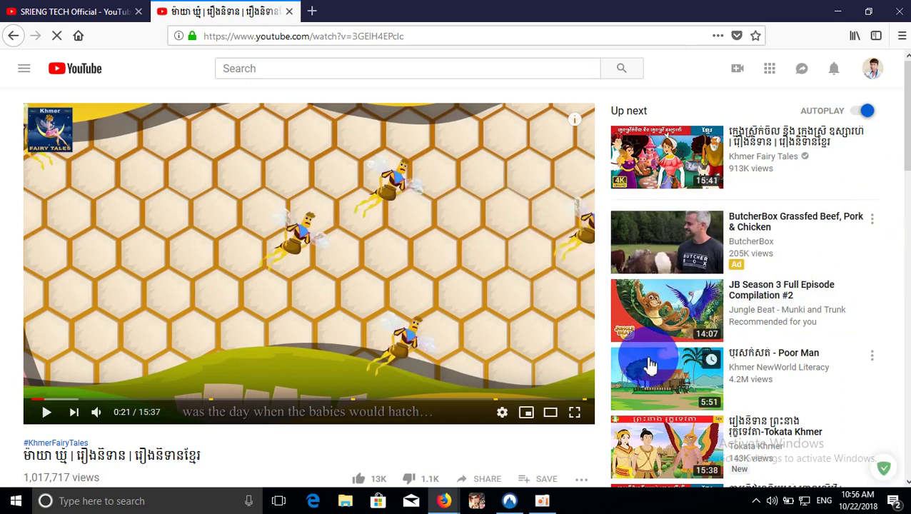
- Launch Adguard through a Windows search for "ad", enable its Ad Blocker module, and minimize the window
left_click(448, 502)
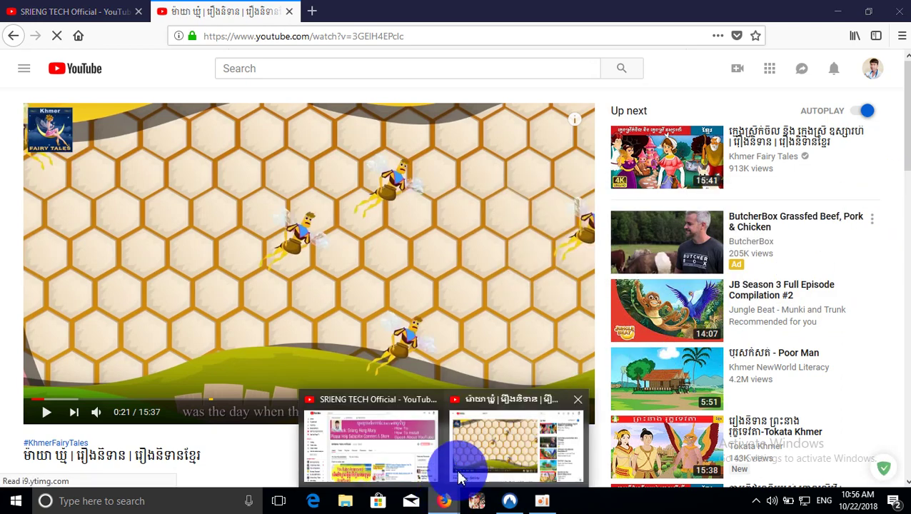
left_click(840, 13)
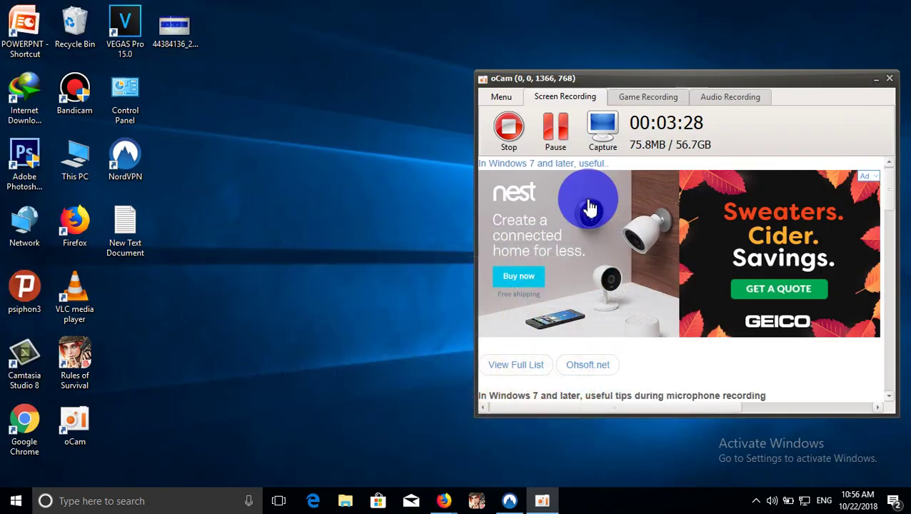
left_click(11, 502)
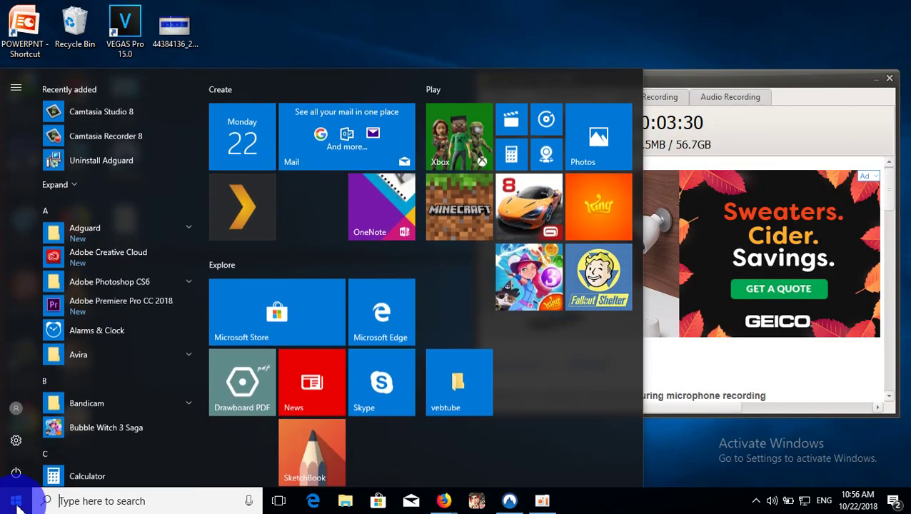
left_click(86, 502)
type("ad")
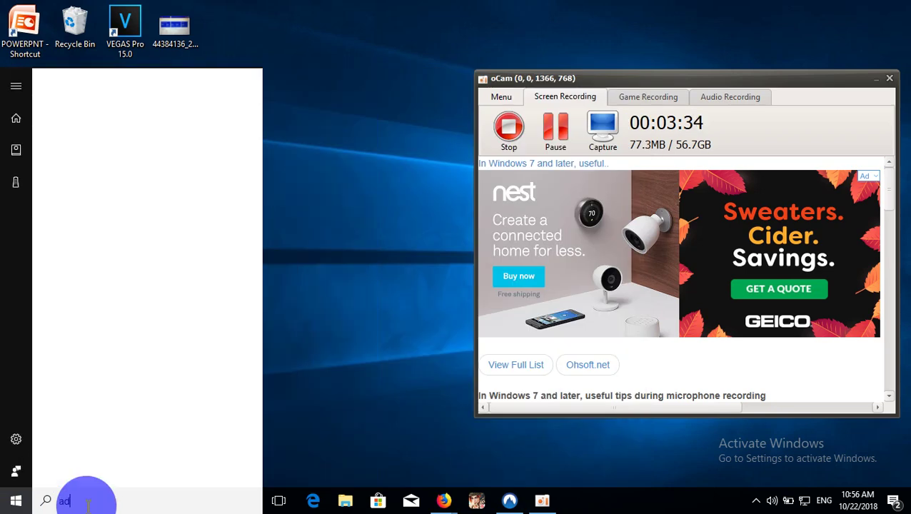
type("a")
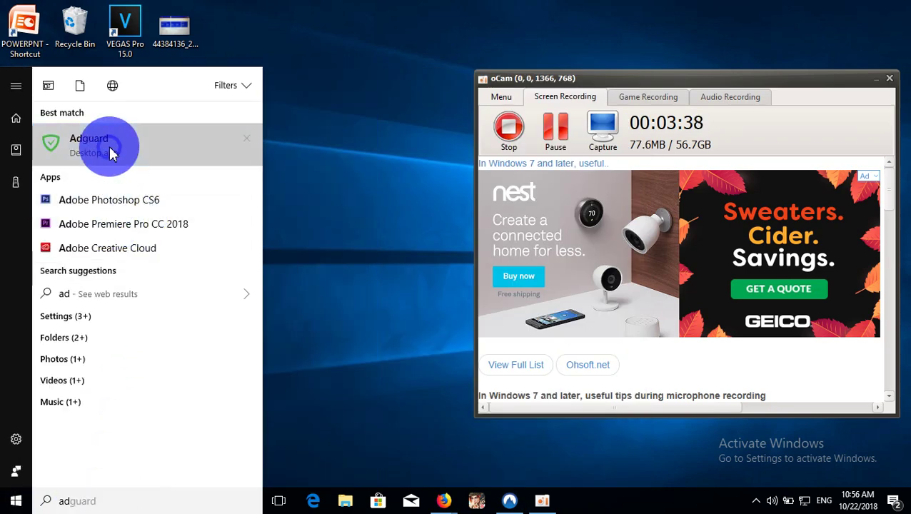
left_click(112, 152)
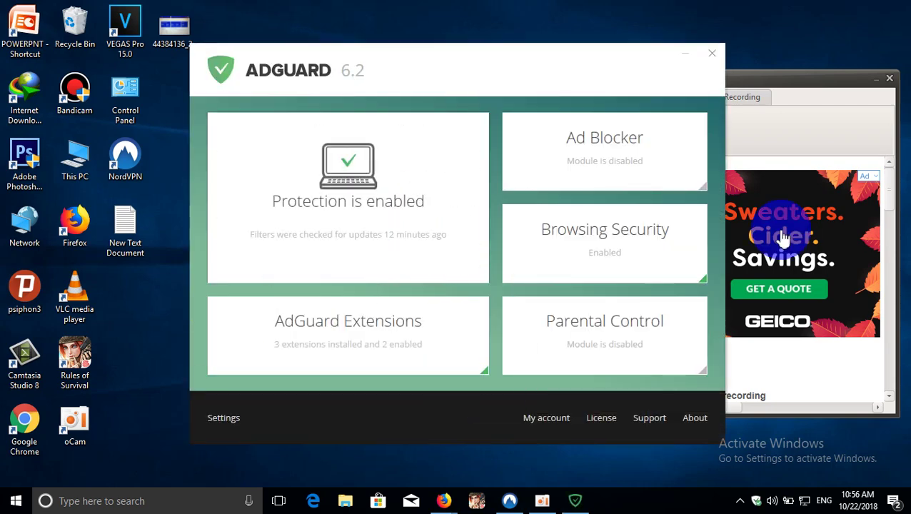
mouse_move(408, 188)
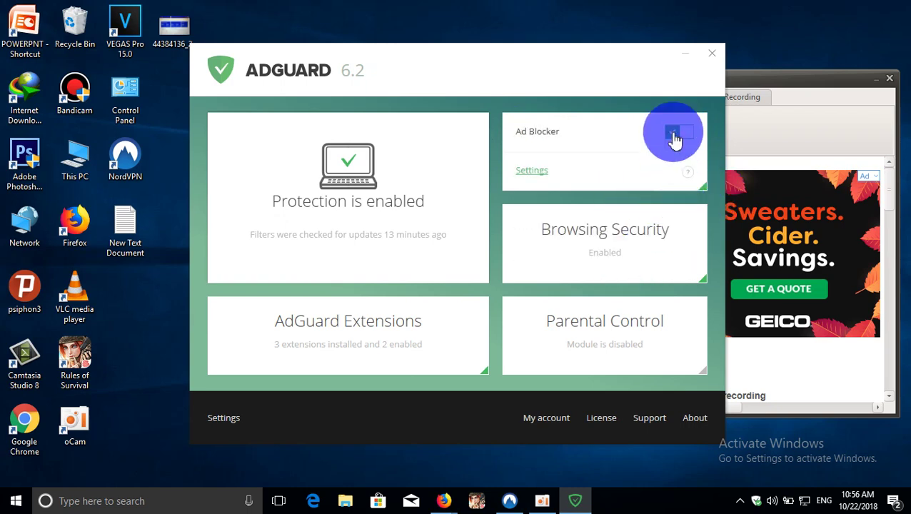
left_click(686, 54)
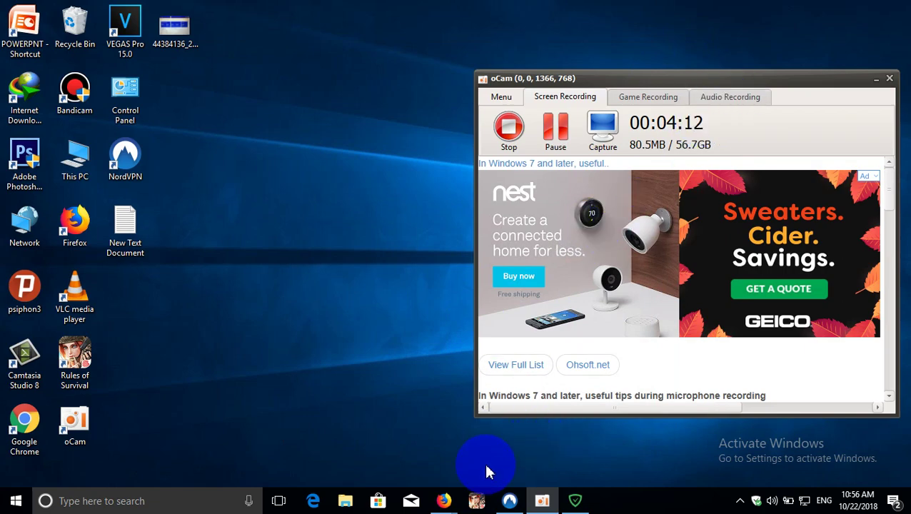
- Reload the YouTube video in Firefox and play two Up next videos in a row to check for ads
mouse_move(452, 504)
left_click(488, 447)
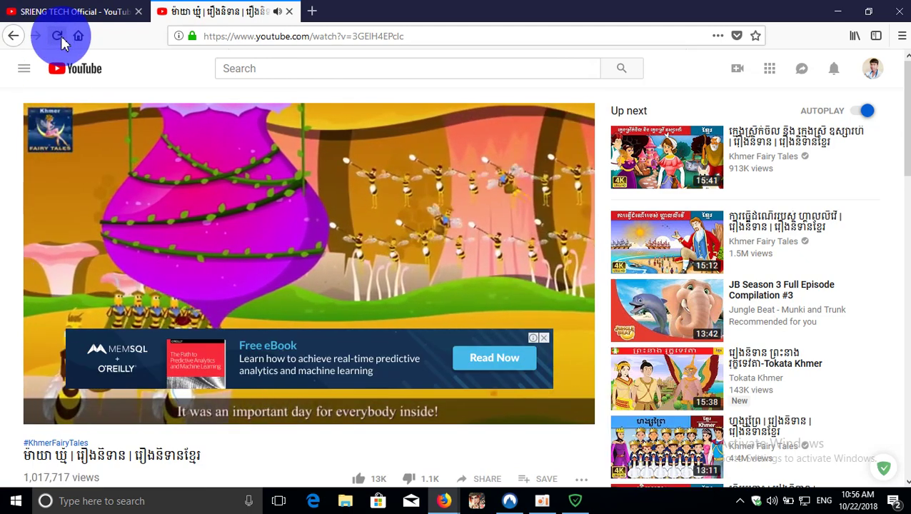
left_click(57, 35)
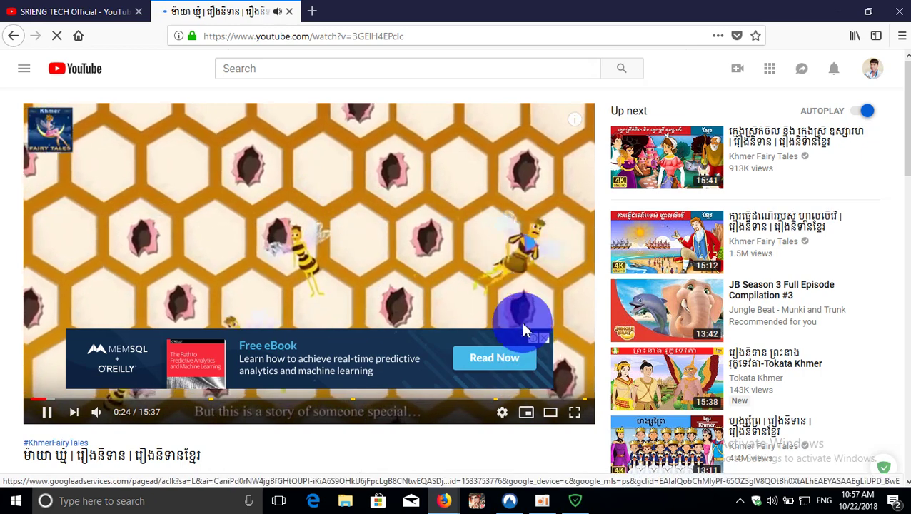
left_click(544, 339)
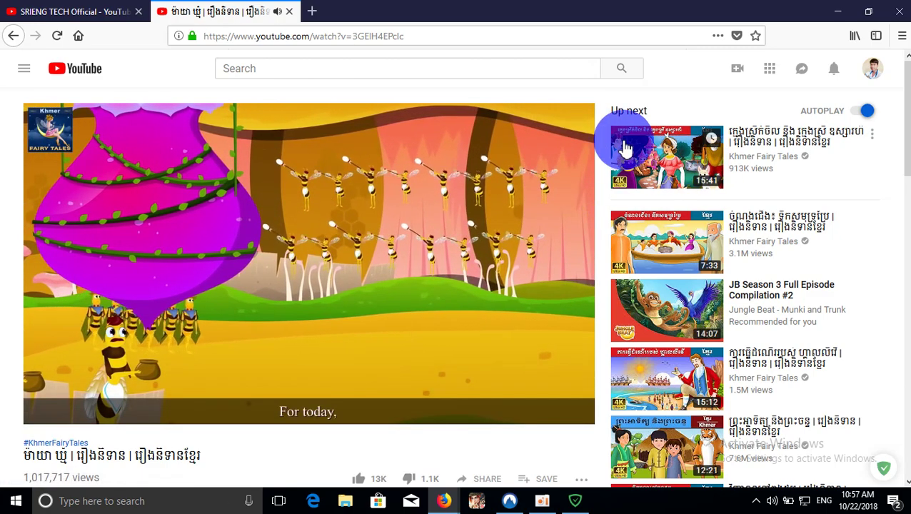
left_click(652, 146)
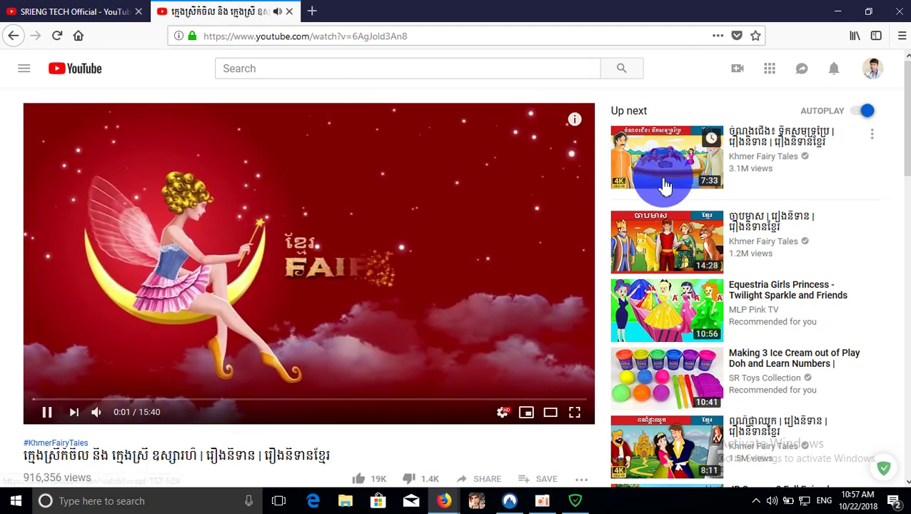
left_click(664, 185)
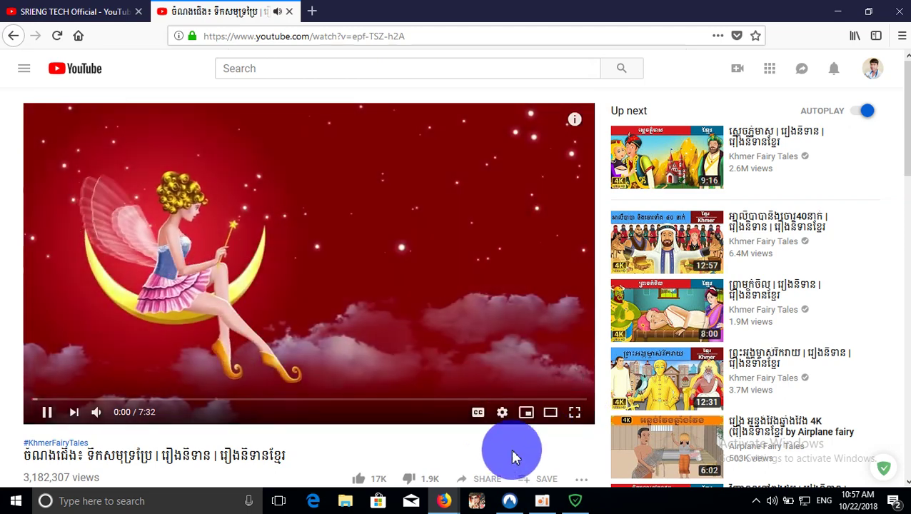
- Disable the Ad Blocker module in Adguard, close its window, and reload the YouTube video
left_click(580, 504)
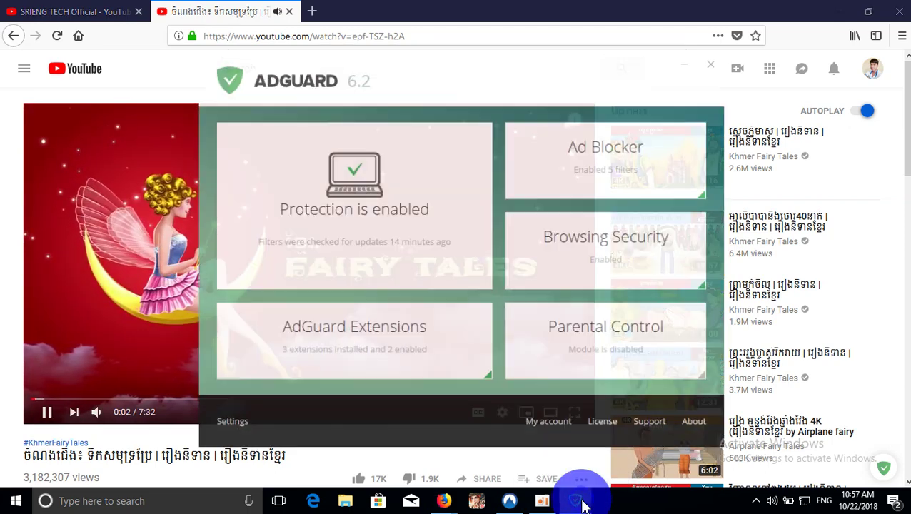
left_click(683, 137)
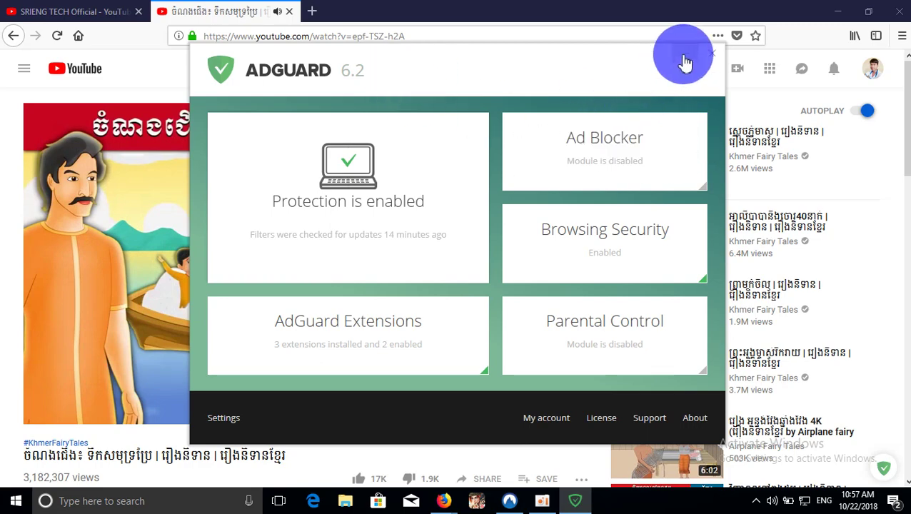
left_click(712, 55)
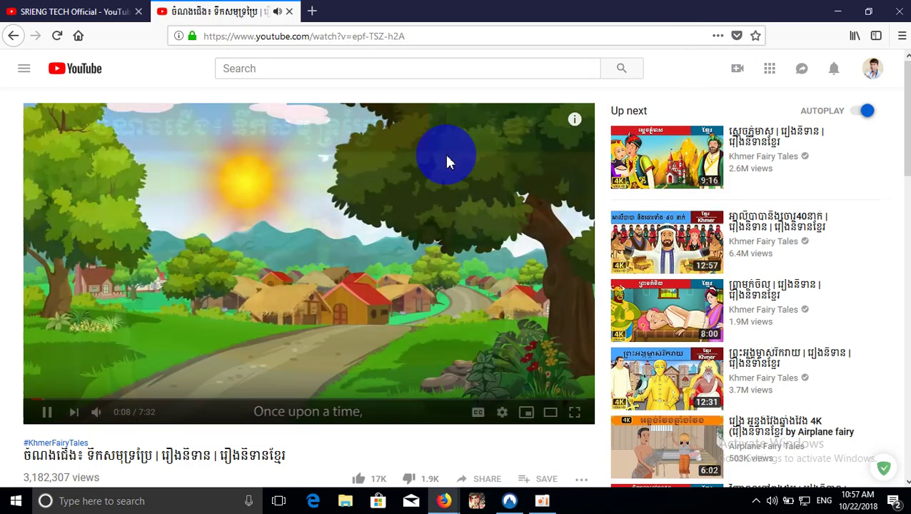
left_click(58, 35)
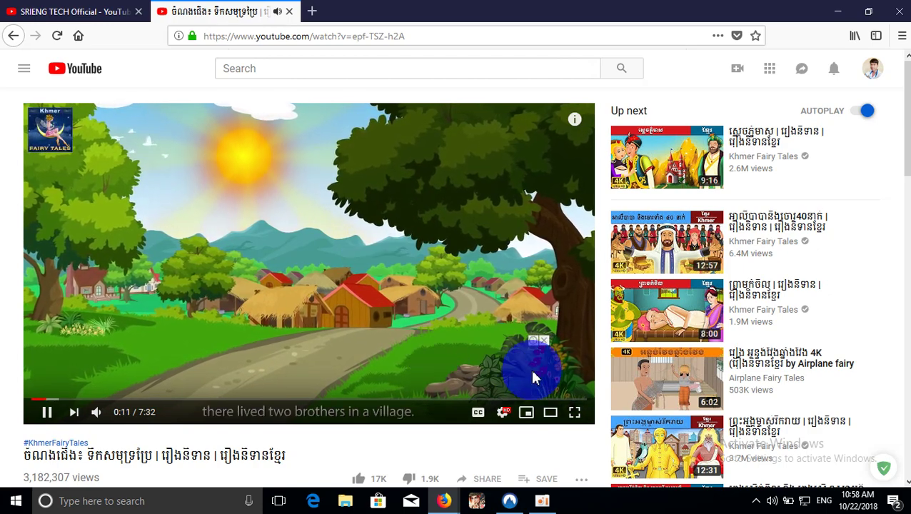
- Play the next suggested video to check for ads, and return to the YouTube home page
left_click(631, 246)
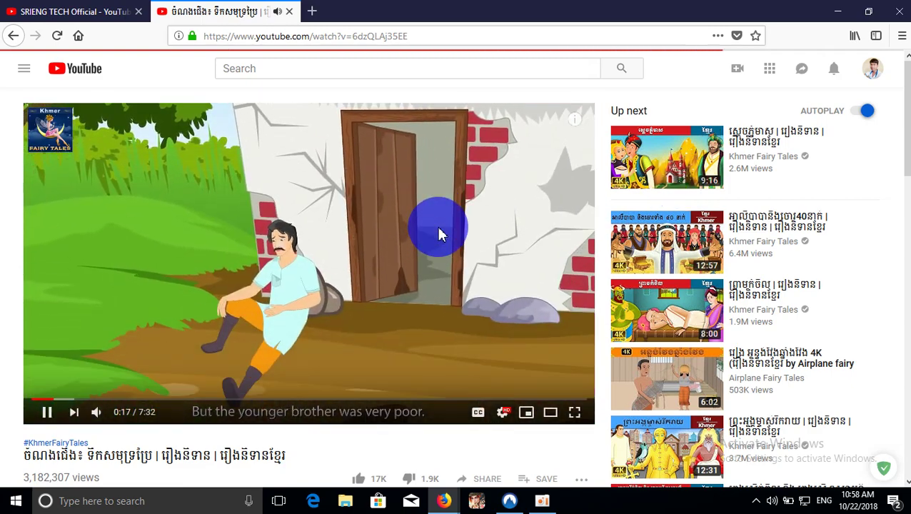
key("shift+n")
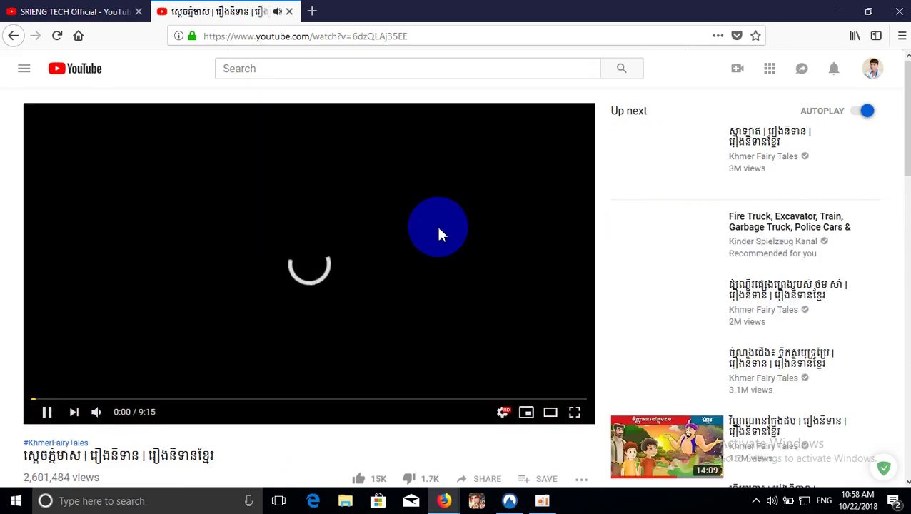
left_click(64, 75)
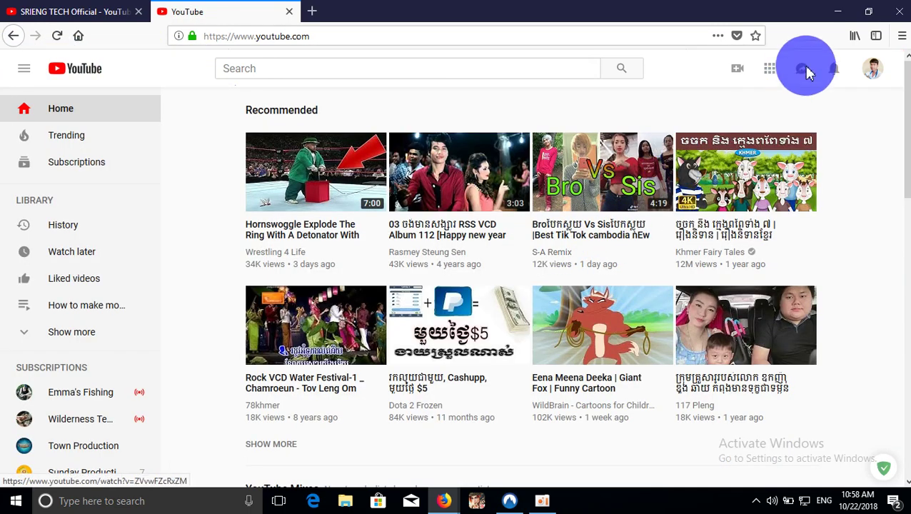
- Minimize Firefox and reopen Adguard through a Windows search for "ad", shifting its window slightly
left_click(838, 17)
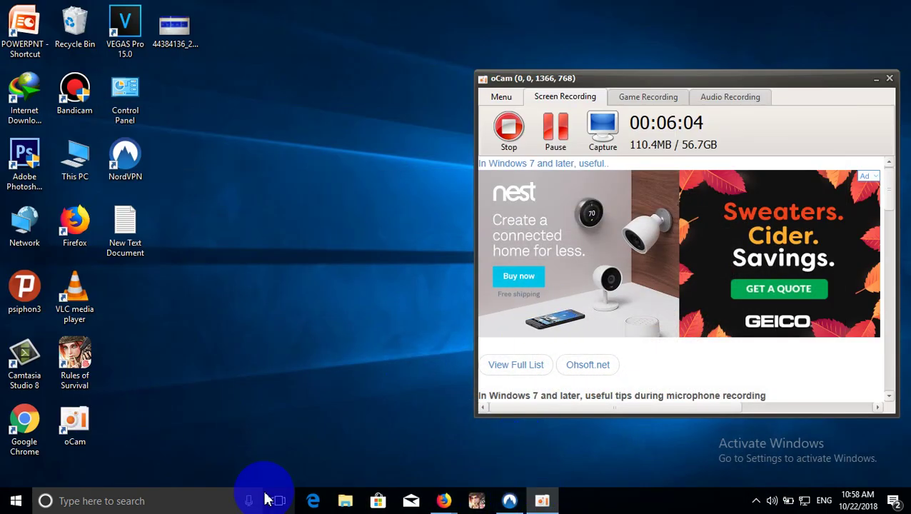
left_click(186, 504)
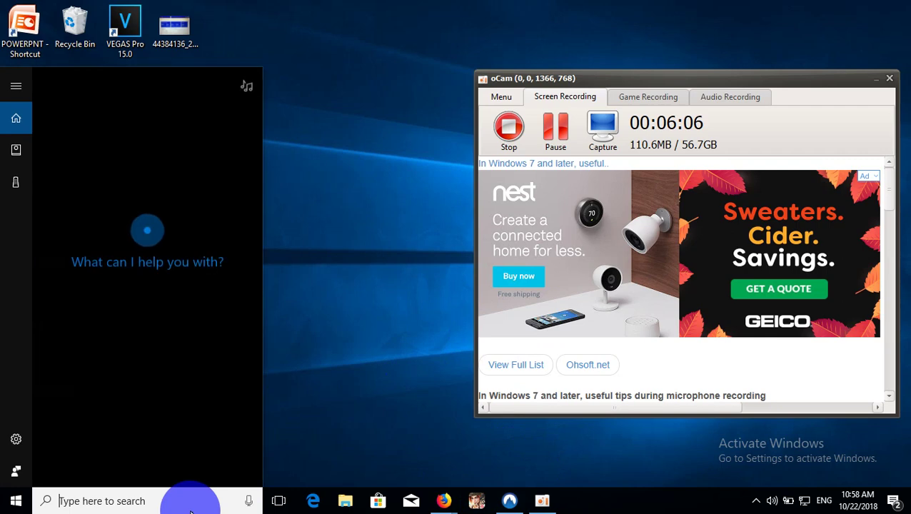
type("ad")
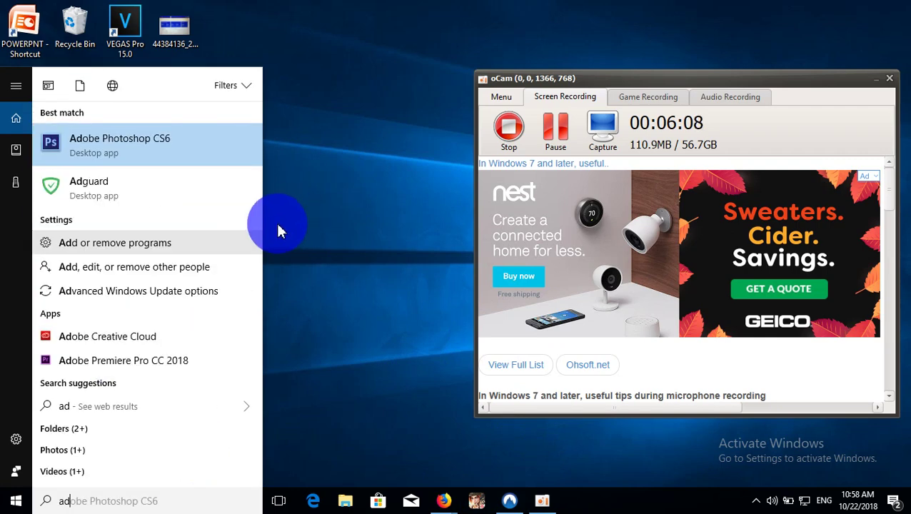
left_click(116, 194)
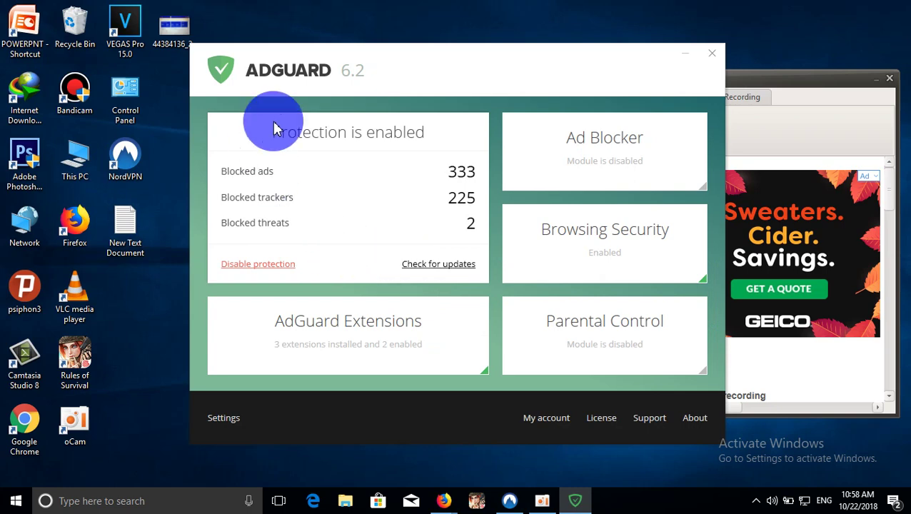
mouse_move(338, 67)
left_mouse_down()
mouse_move(326, 72)
mouse_move(337, 71)
left_mouse_up()
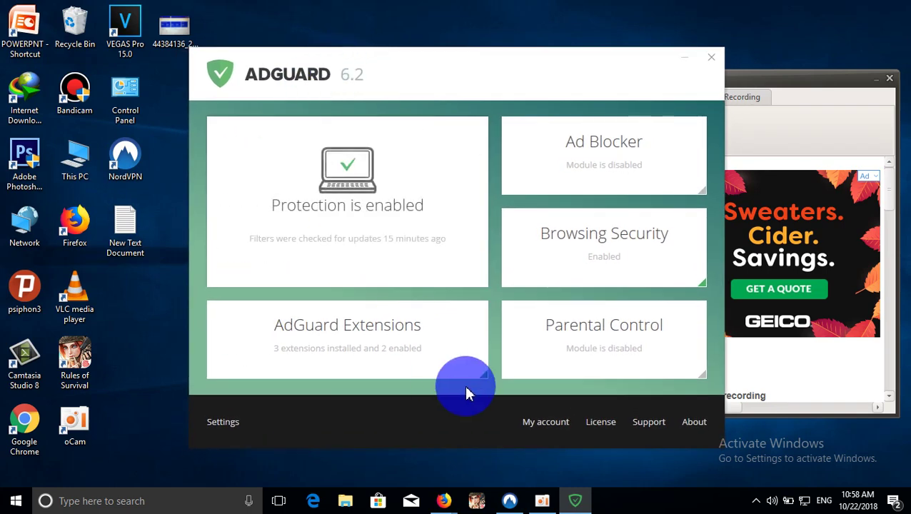
- Switch to the YouTube window in Firefox and open google.com in a new tab
mouse_move(453, 505)
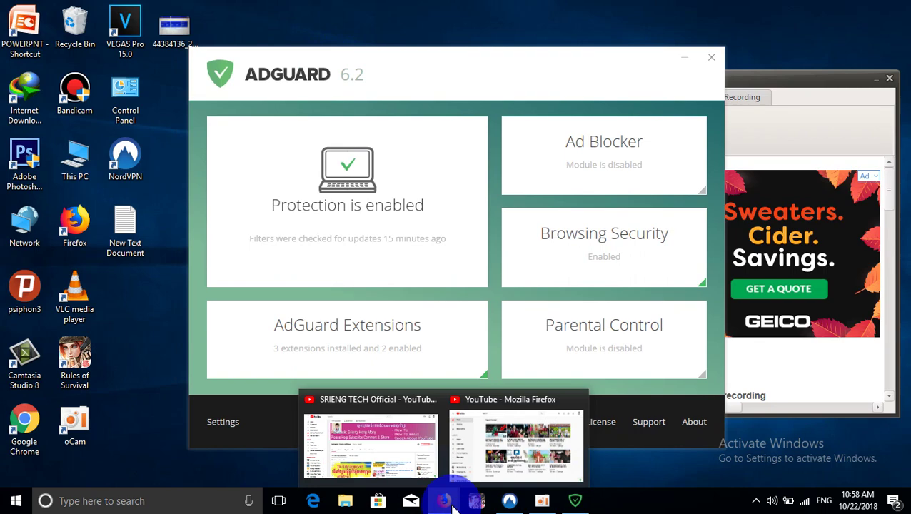
left_click(492, 439)
left_click(315, 11)
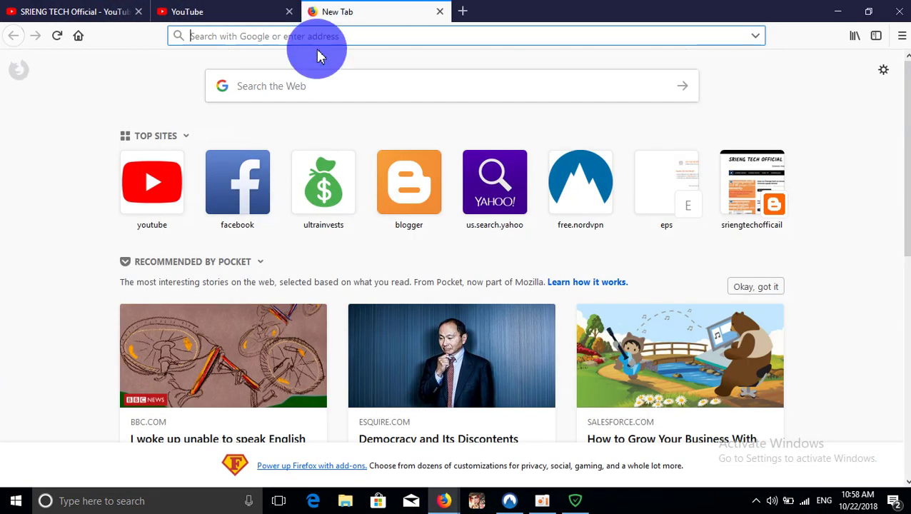
type("google.com/")
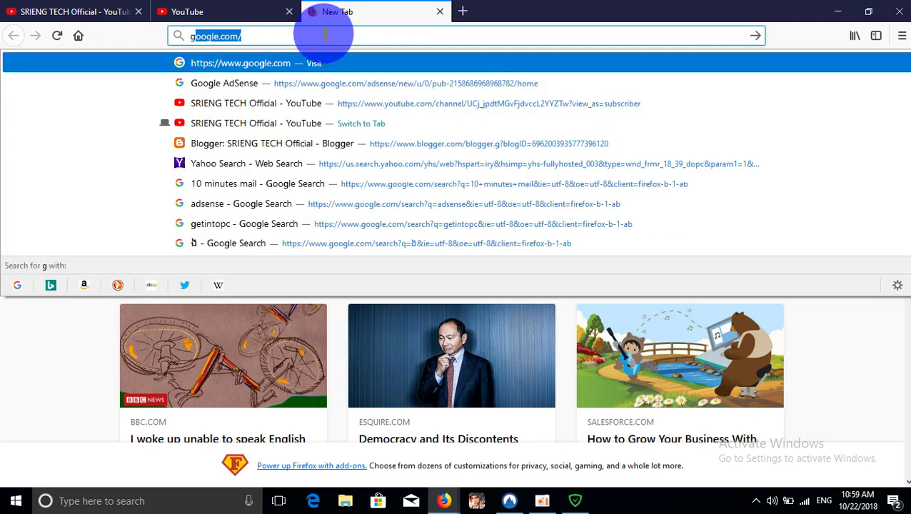
key("Return")
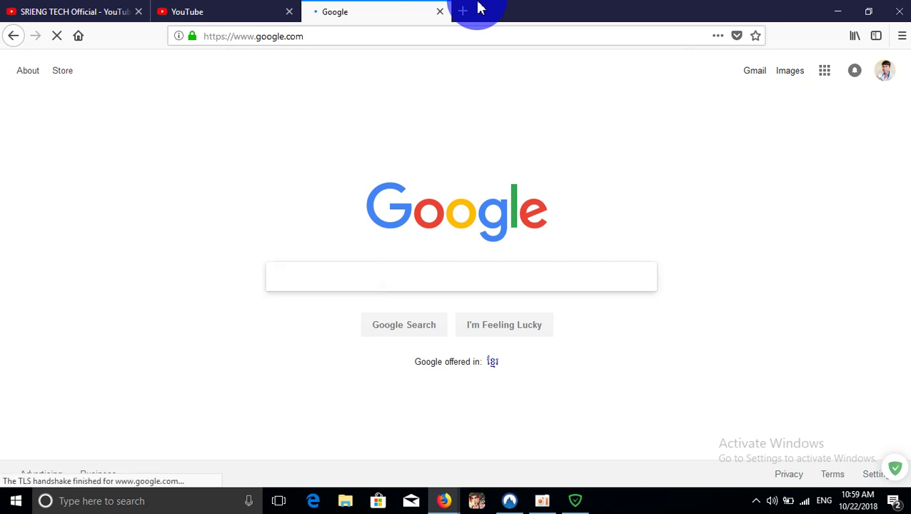
- Search Google for "getintopc" and open the result "4 - Get Into PC - Download Free Your Desired App"
type("get")
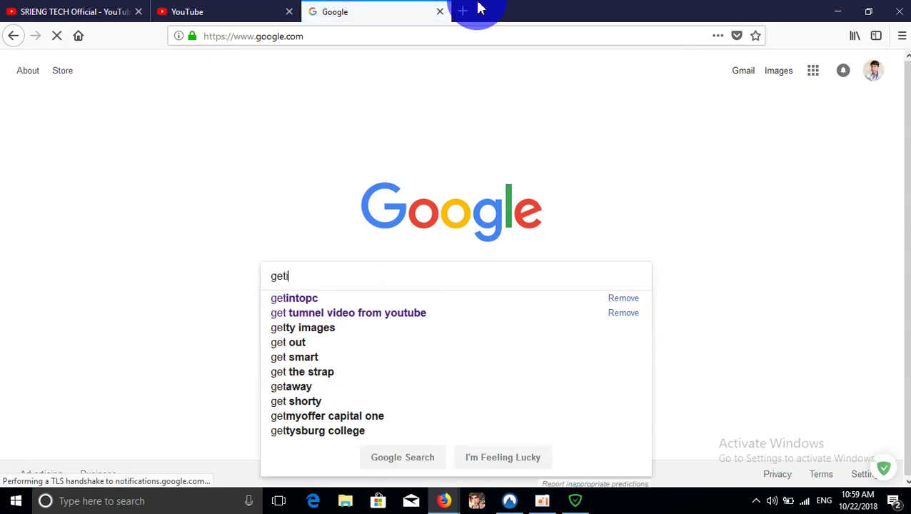
type("intopc")
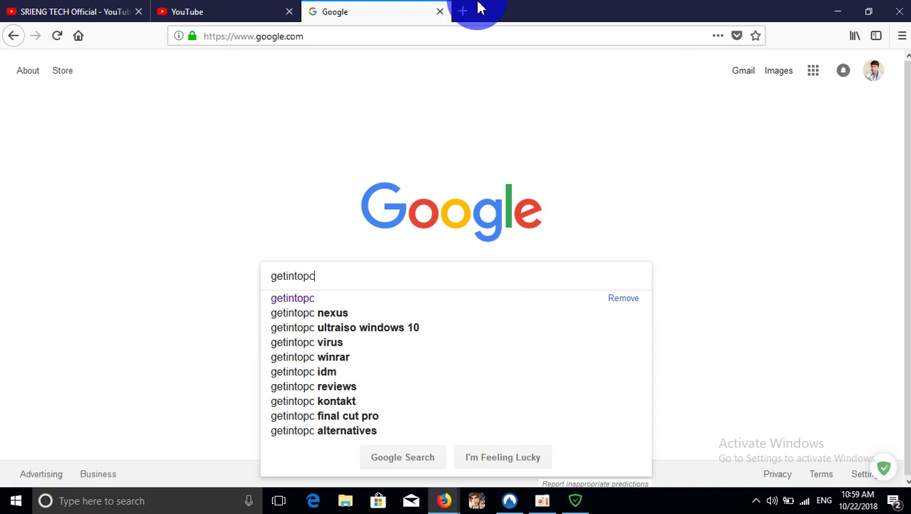
key("Return")
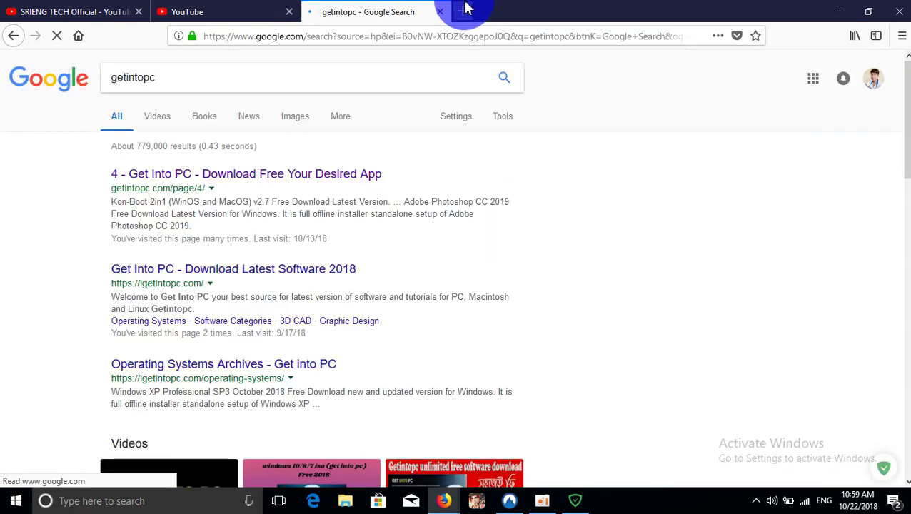
left_click(272, 182)
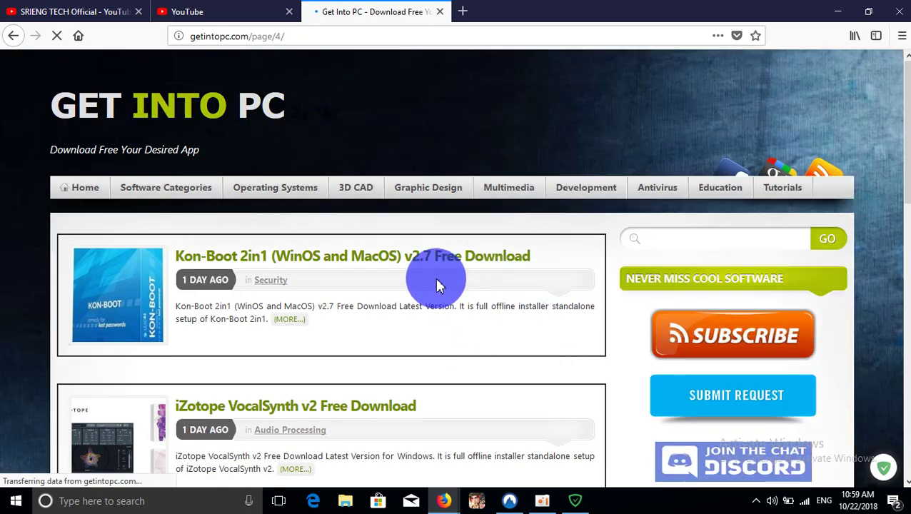
- Search the Get Into PC site for "adguard", briefly restoring the browser window to check the name in the Adguard window behind
scroll(450, 239, "down", 6)
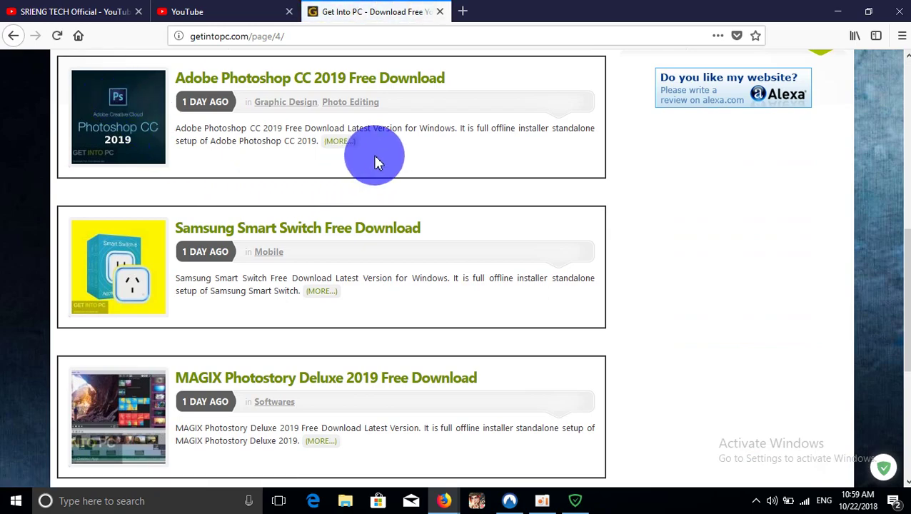
scroll(377, 161, "up", 6)
scroll(377, 161, "down", 10)
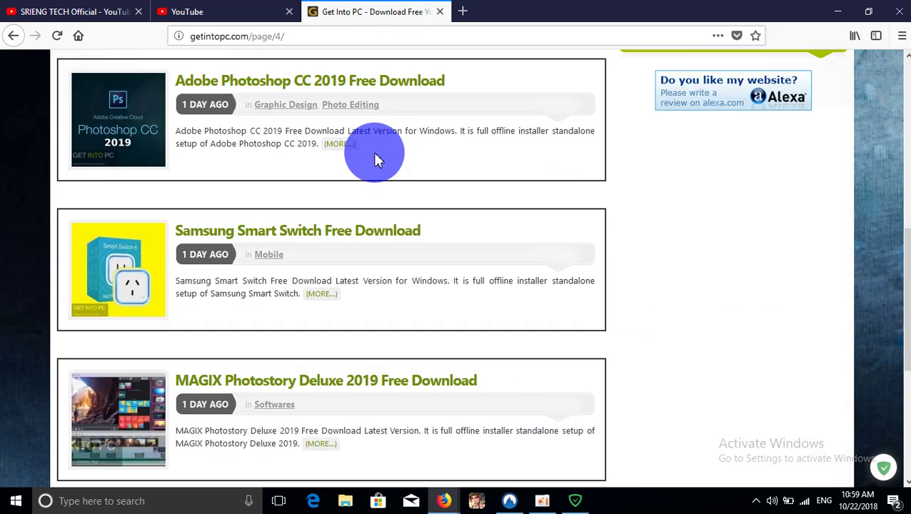
scroll(377, 153, "up", 10)
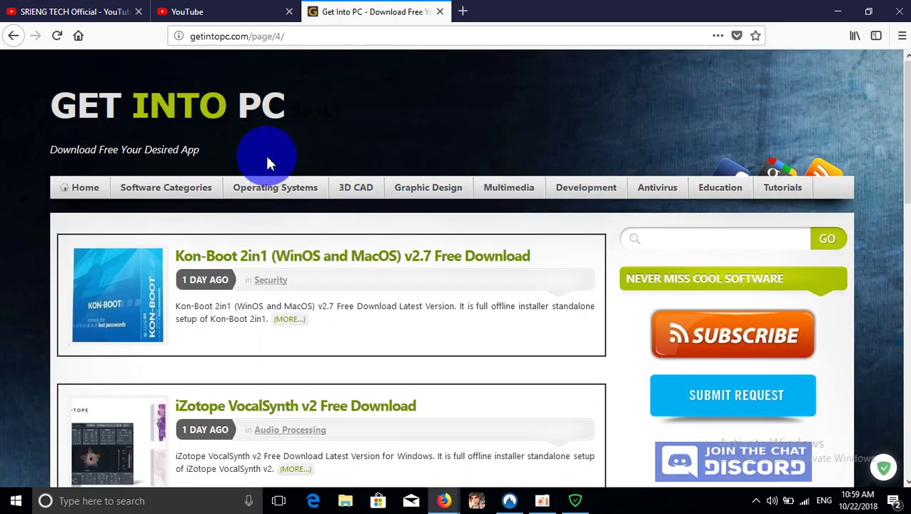
left_click_drag(533, 5, 512, 234)
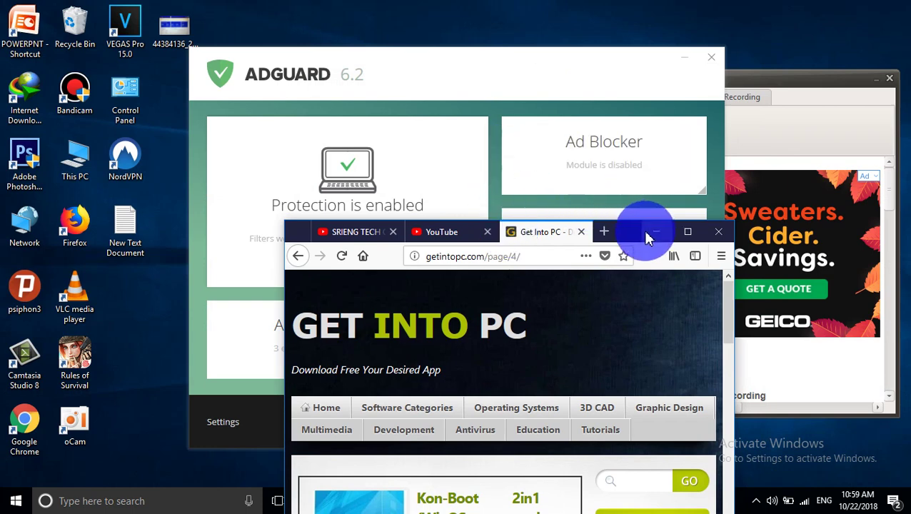
left_click_drag(629, 235, 569, 122)
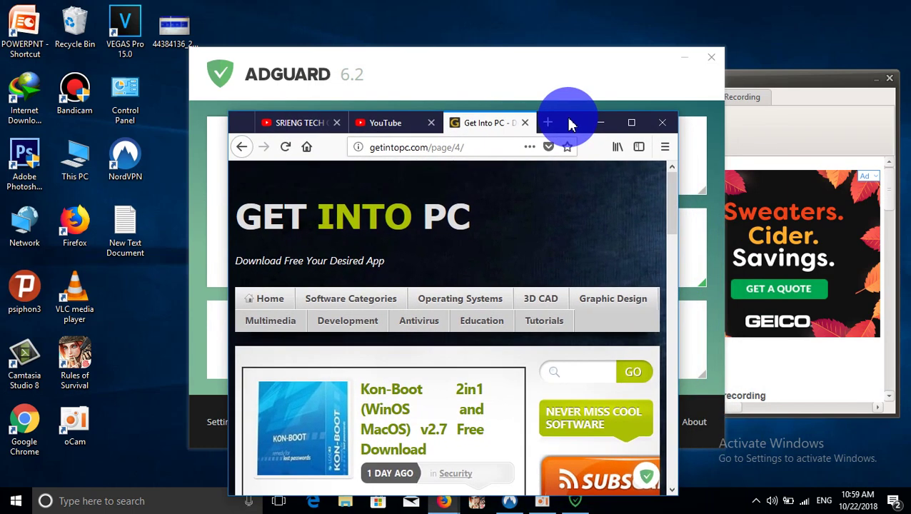
left_click(574, 368)
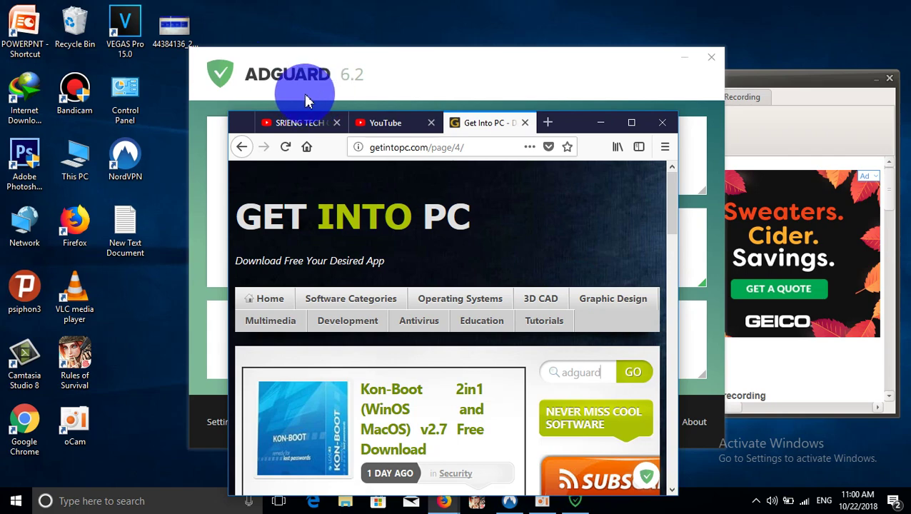
left_click_drag(584, 127, 534, 1)
left_click(847, 236)
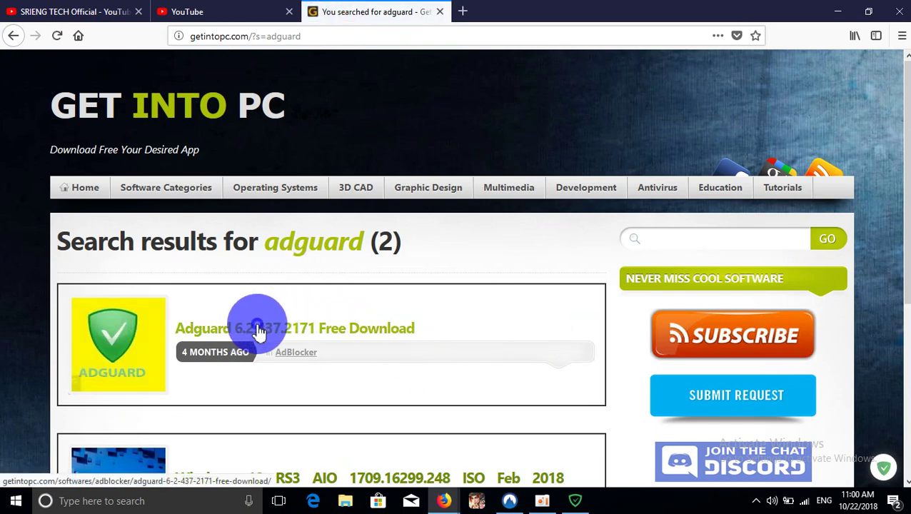
- Open the Adguard 6.2.437.2171 Free Download result and request its download
scroll(476, 289, "down", 3)
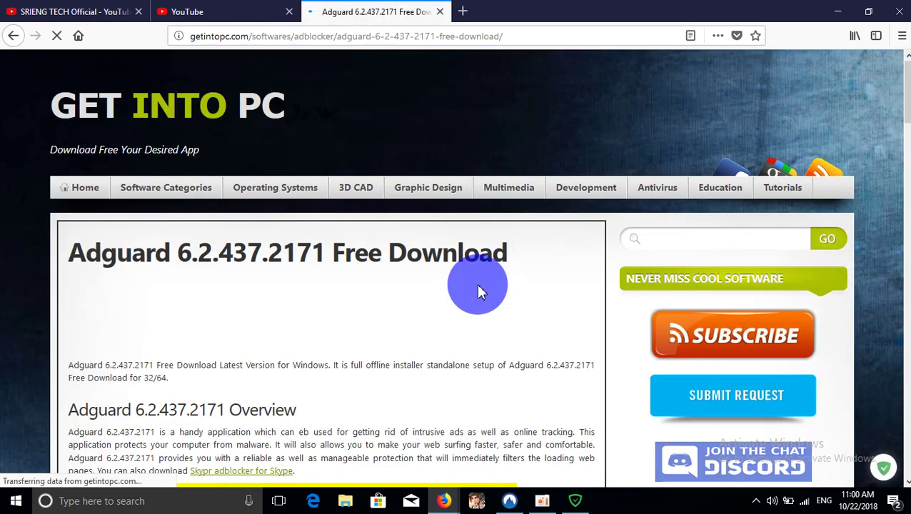
scroll(478, 290, "down", 5)
scroll(478, 289, "down", 10)
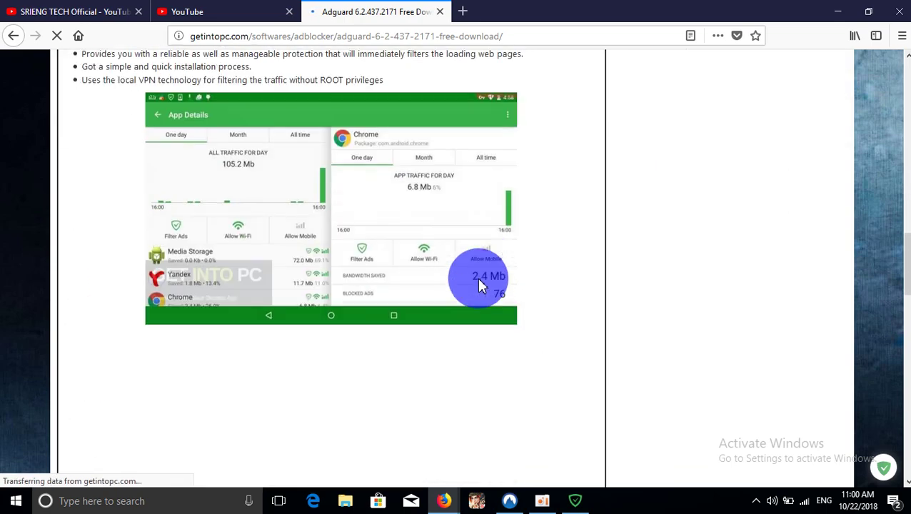
scroll(479, 282, "up", 7)
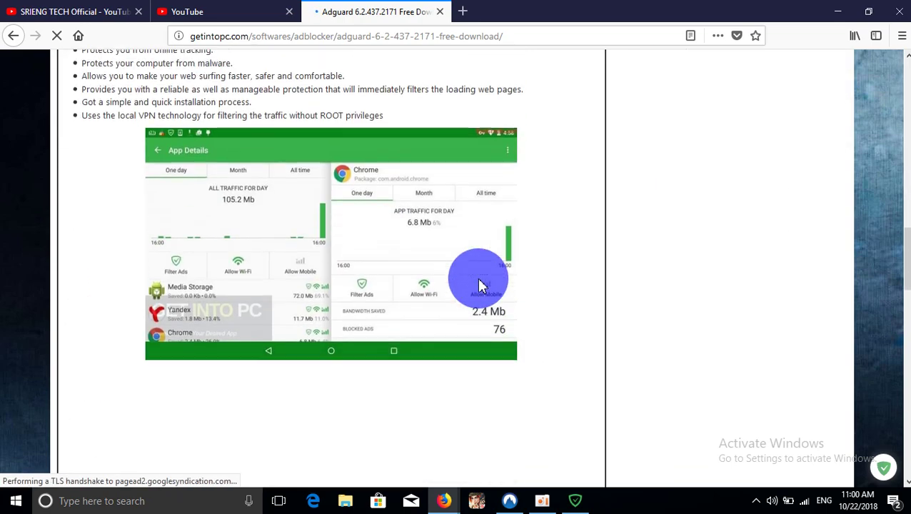
scroll(477, 277, "down", 15)
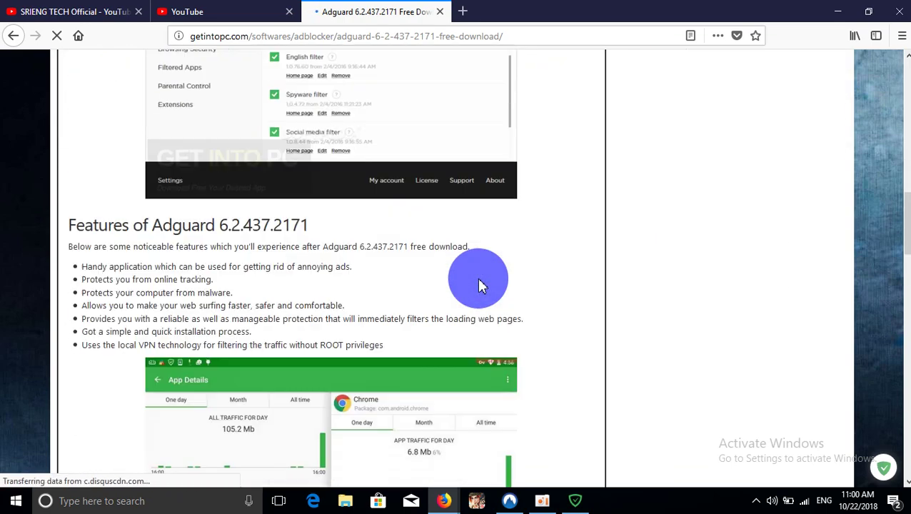
scroll(477, 285, "up", 3)
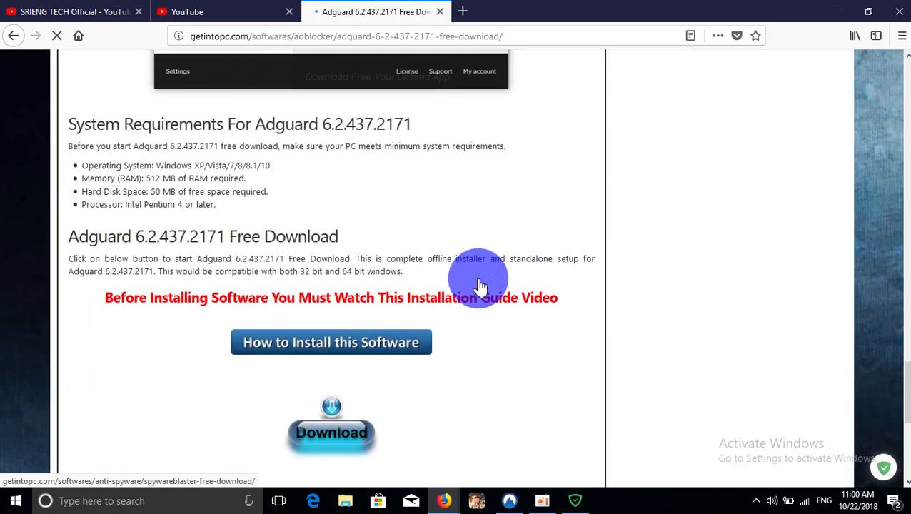
scroll(449, 325, "down", 1)
left_click(365, 367)
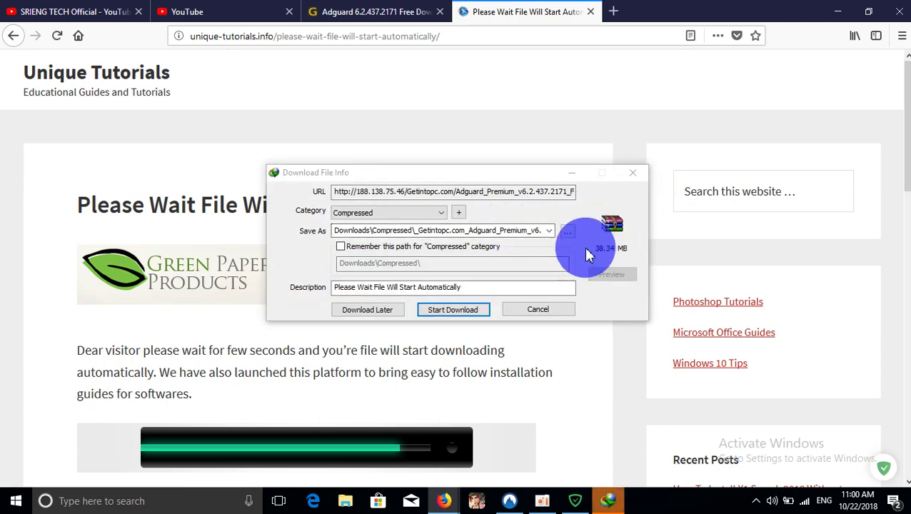
- Start the Adguard zip download in Internet Download Manager, minimize its progress window, and dismiss the Firefox integration notice
left_click(468, 309)
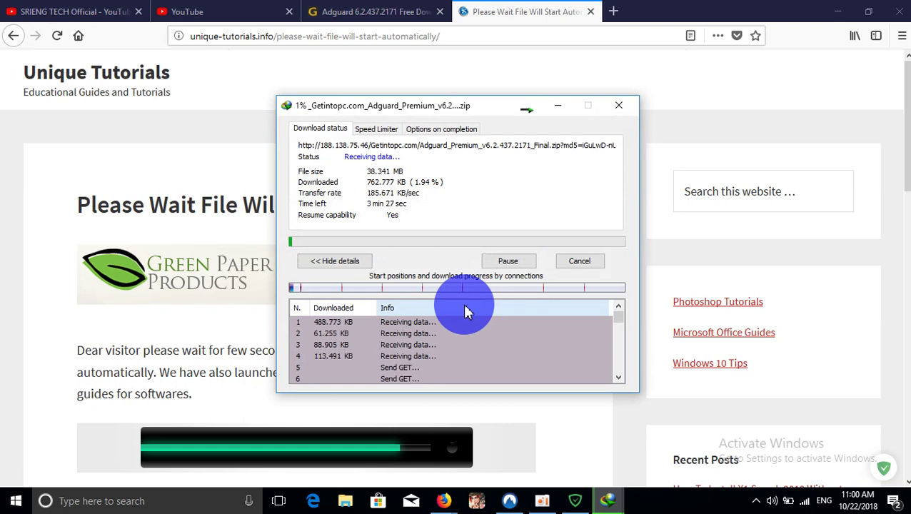
left_click(559, 114)
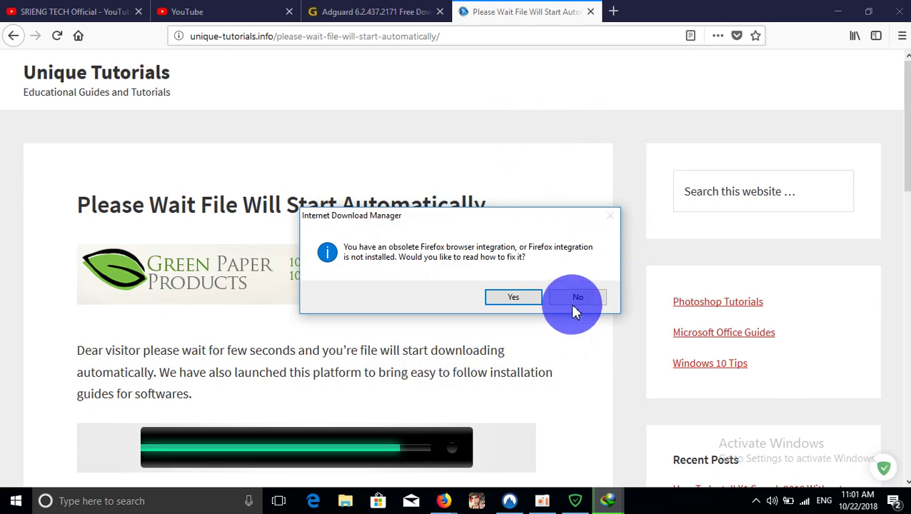
left_click(525, 306)
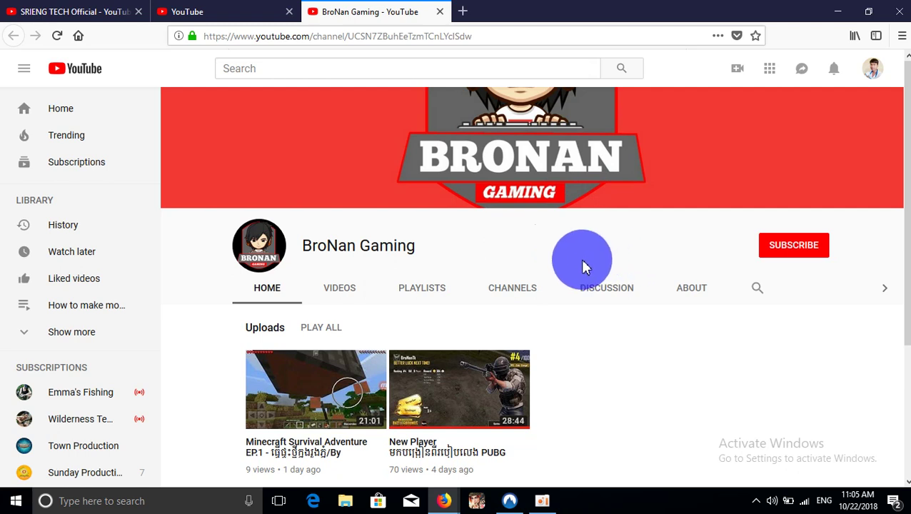
- Subscribe to the BroNan Gaming channel on YouTube and minimize Firefox
left_click(784, 245)
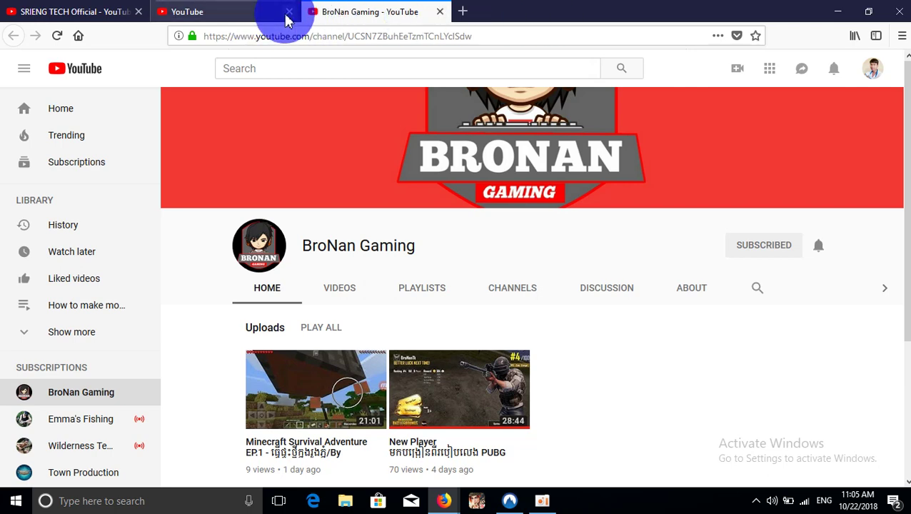
left_click(836, 11)
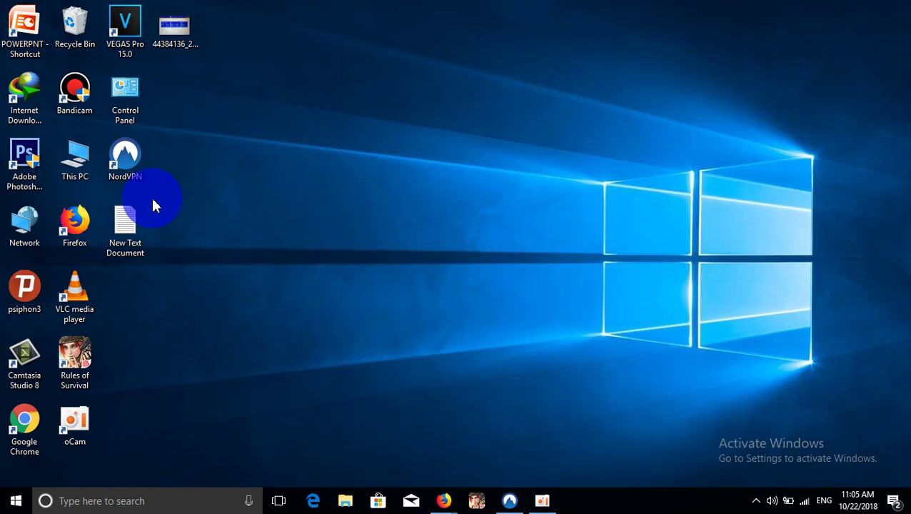
- Launch Internet Download Manager from the desktop, refresh the desktop, and close the Tip of the Day
left_click(16, 98)
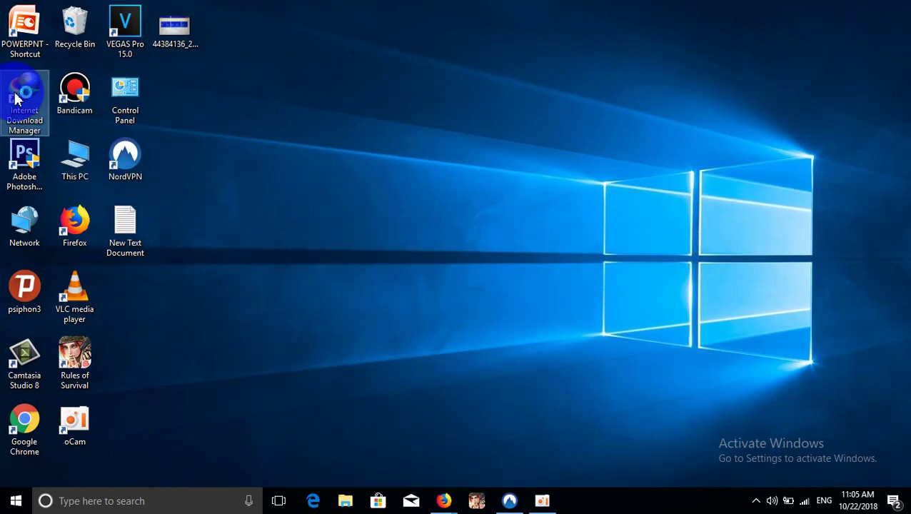
left_click(432, 270)
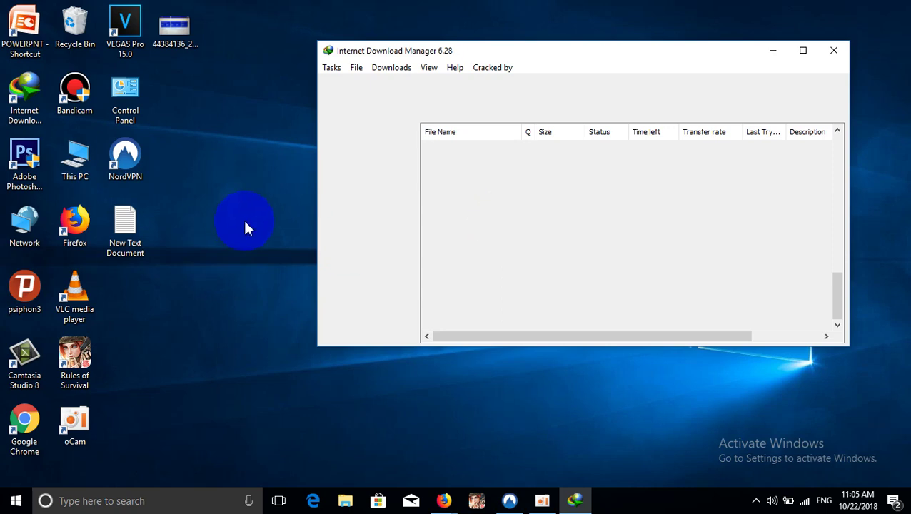
left_click(240, 250)
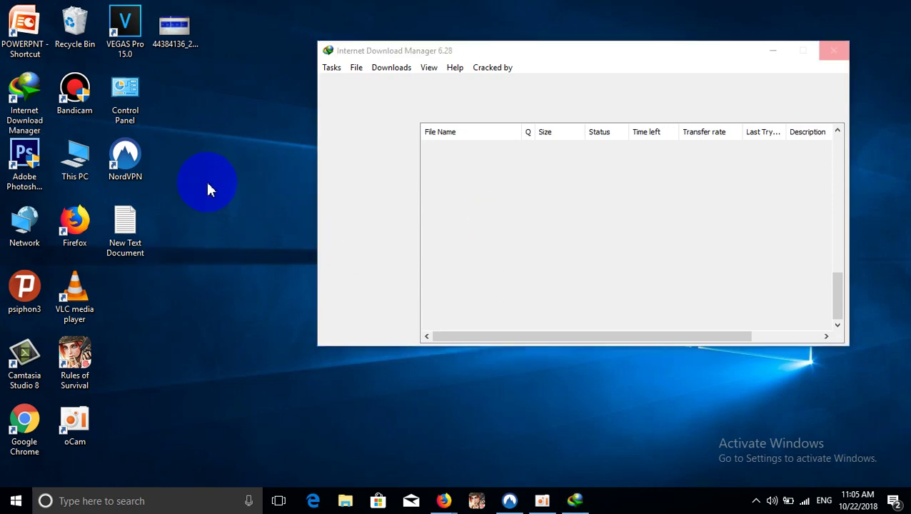
right_click(239, 208)
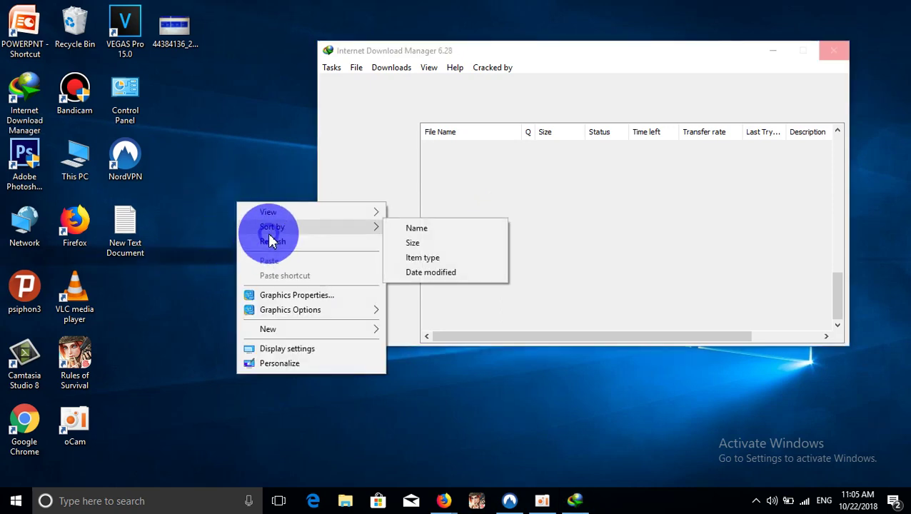
left_click(257, 238)
right_click(265, 230)
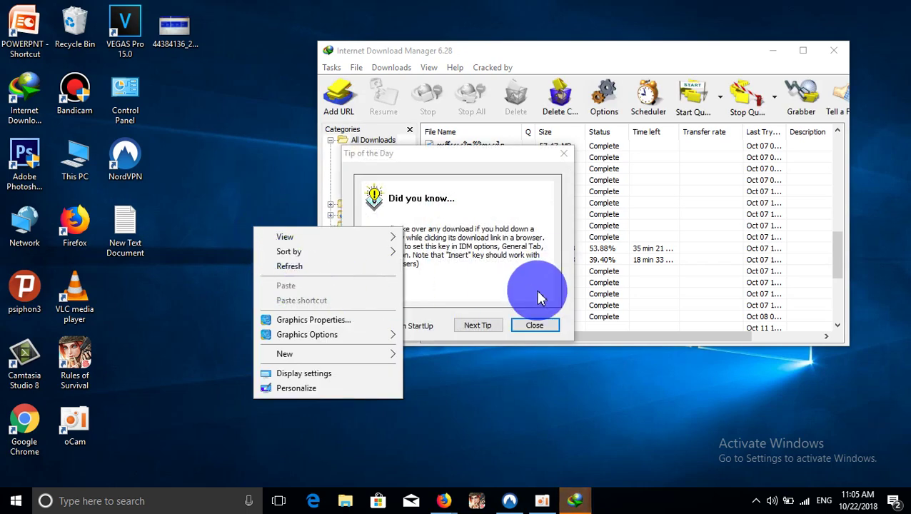
left_click(533, 324)
- Check the file properties of the newest Adguard Premium v6.2.437.2171 zip in the download list, and put the archive on the desktop
scroll(537, 303, "down", 5)
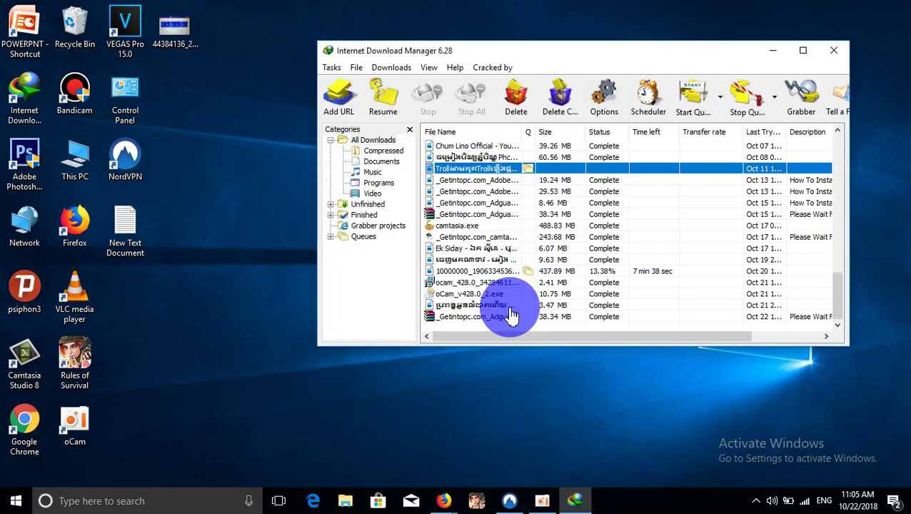
left_click(488, 319)
double_click(488, 318)
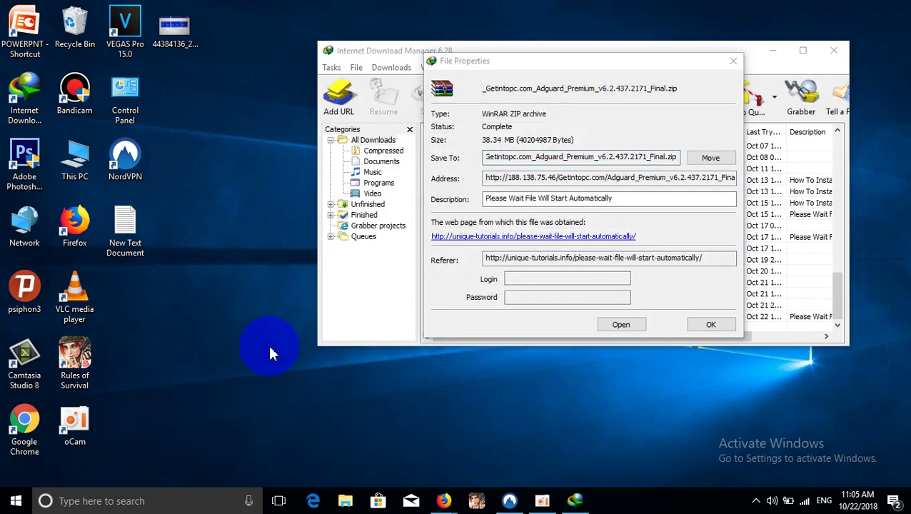
left_click(740, 65)
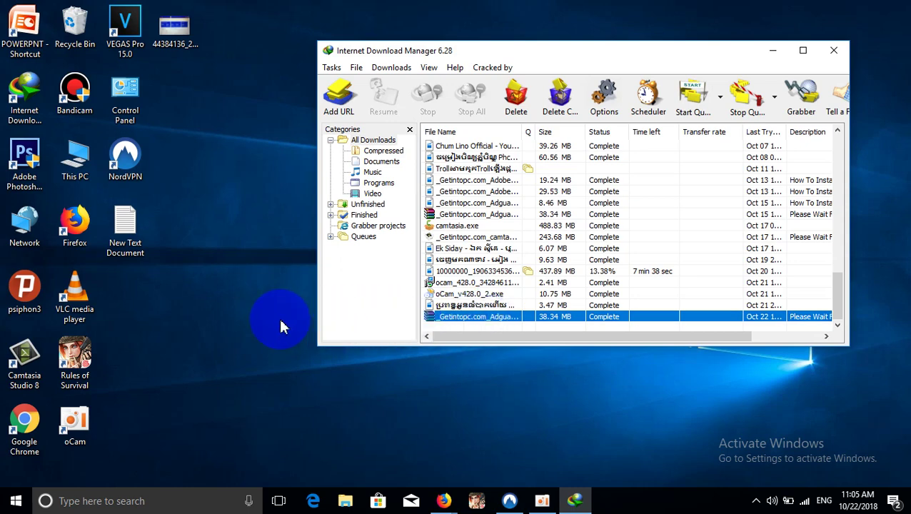
left_click_drag(280, 326, 280, 327)
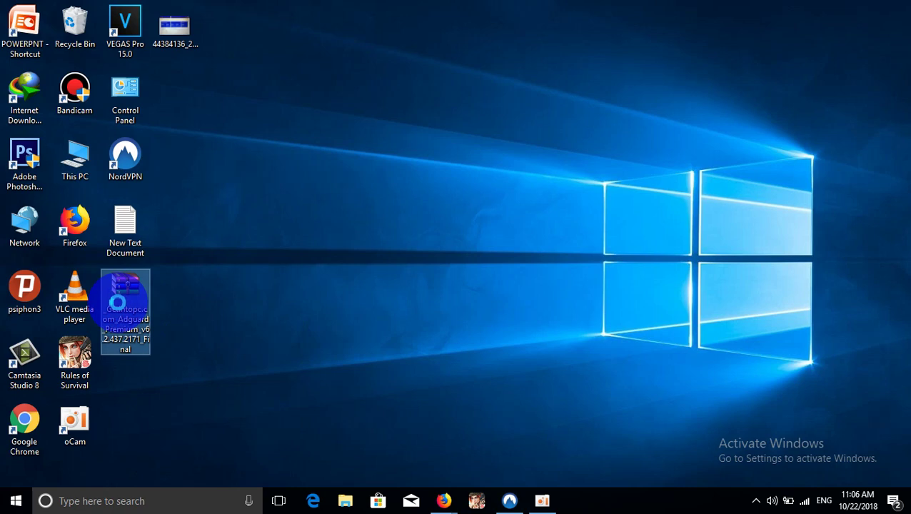
- Extract the Adguard archive into its own desktop folder and open the extracted Adguard_Premium_v6.2.437.2171_Final folder
right_click(118, 302)
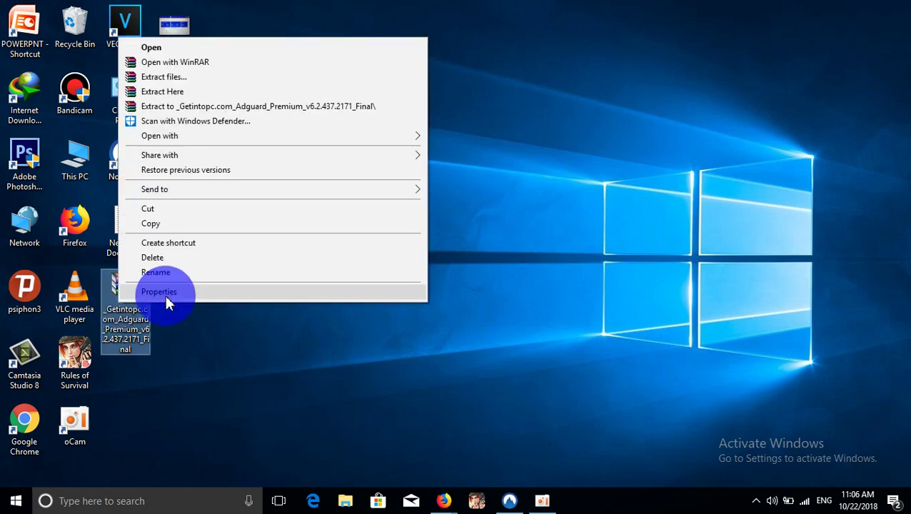
left_click(189, 106)
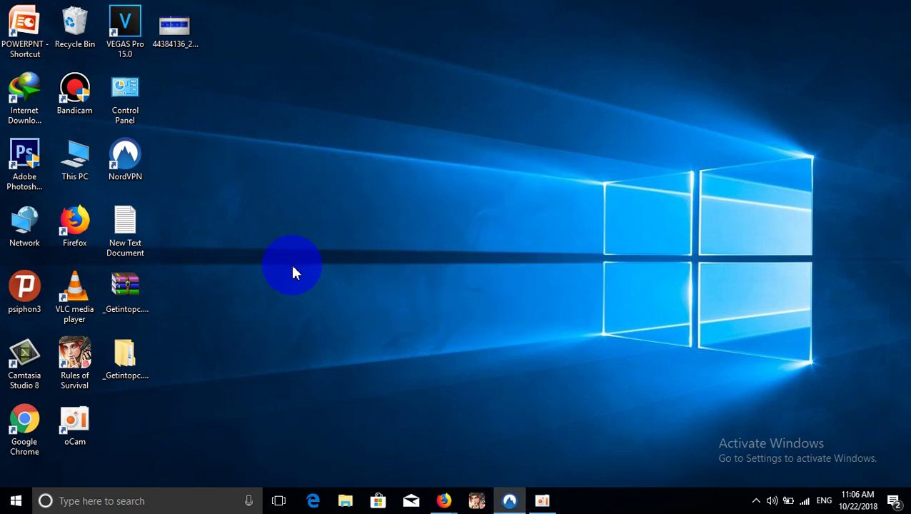
double_click(113, 358)
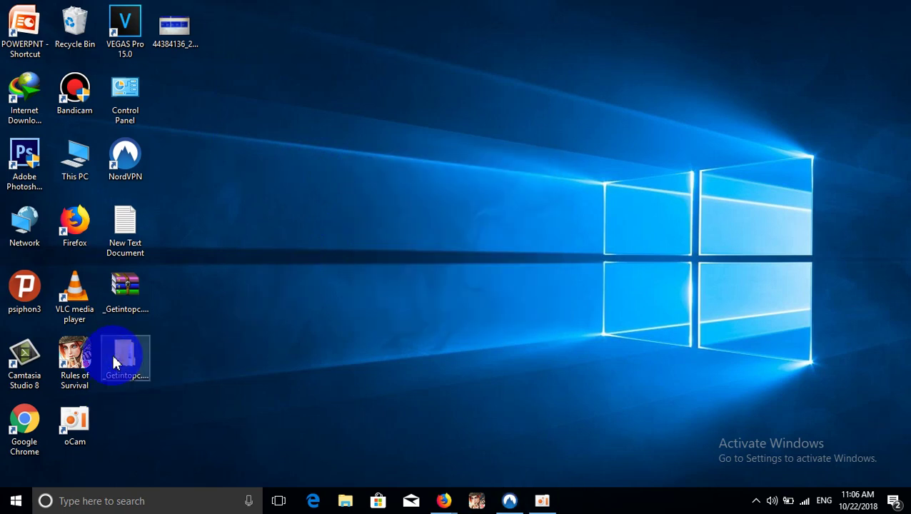
double_click(207, 114)
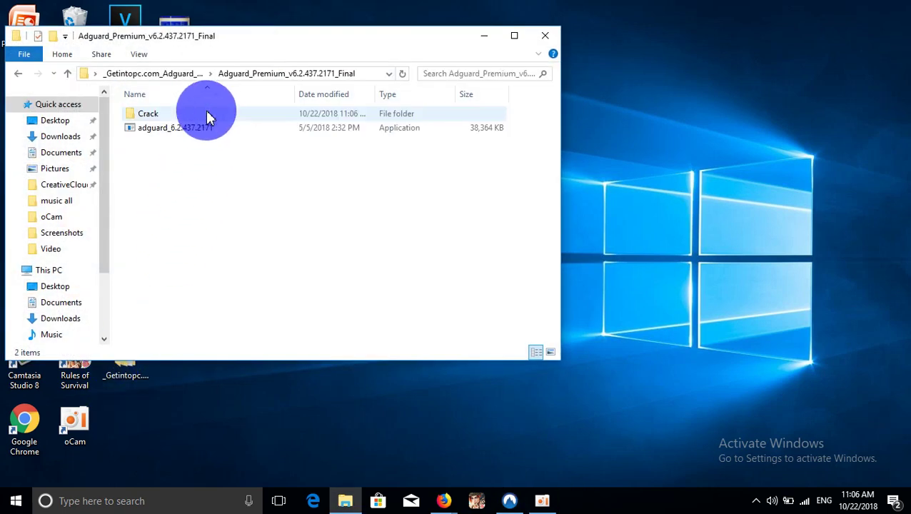
- Run the adguard_6.2.437.2171 installer and install to C:\Program Files (x86)\Adguard with the desktop shortcut and Close Firefox options enabled
left_click(192, 132)
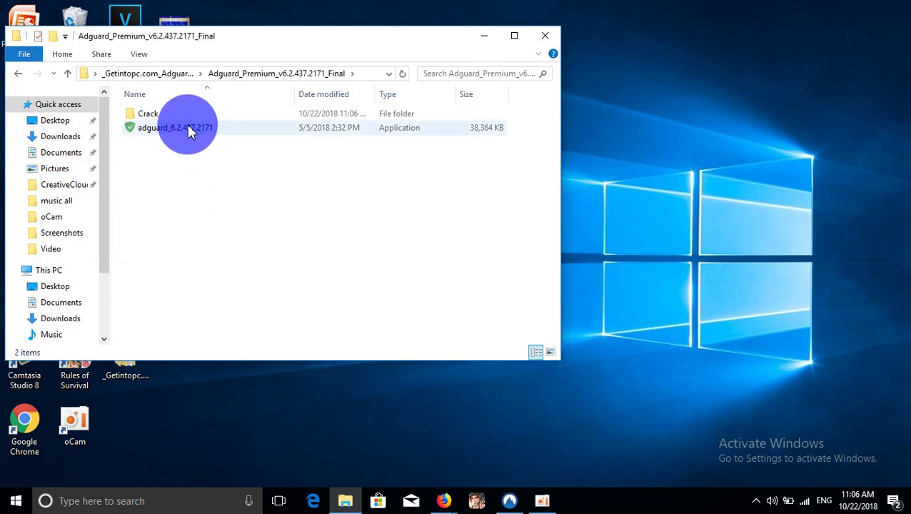
double_click(190, 130)
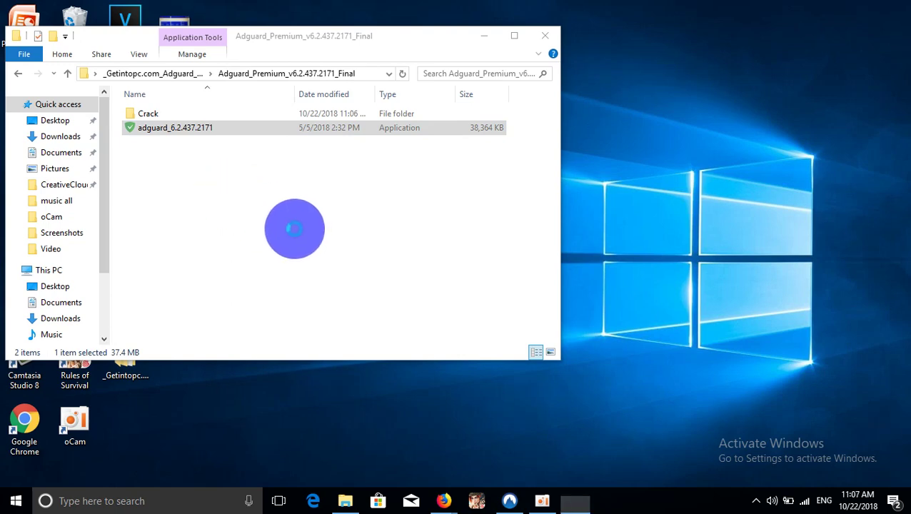
left_click(665, 397)
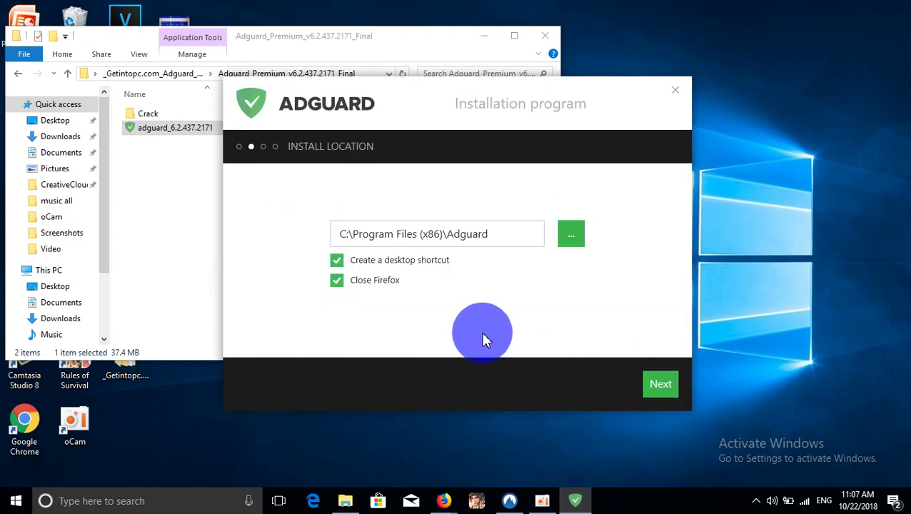
left_click(663, 384)
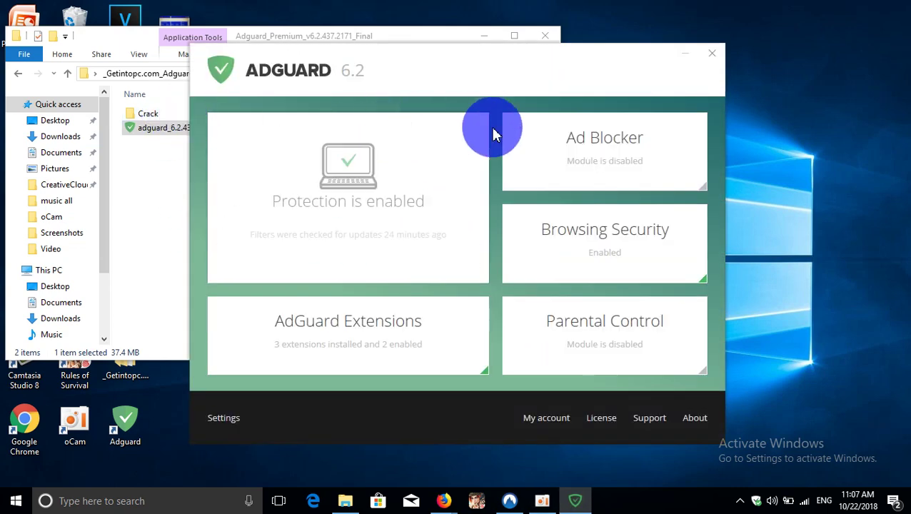
- Move the AdGuard window clear of the file list and open the Crack folder
left_click_drag(497, 71, 672, 74)
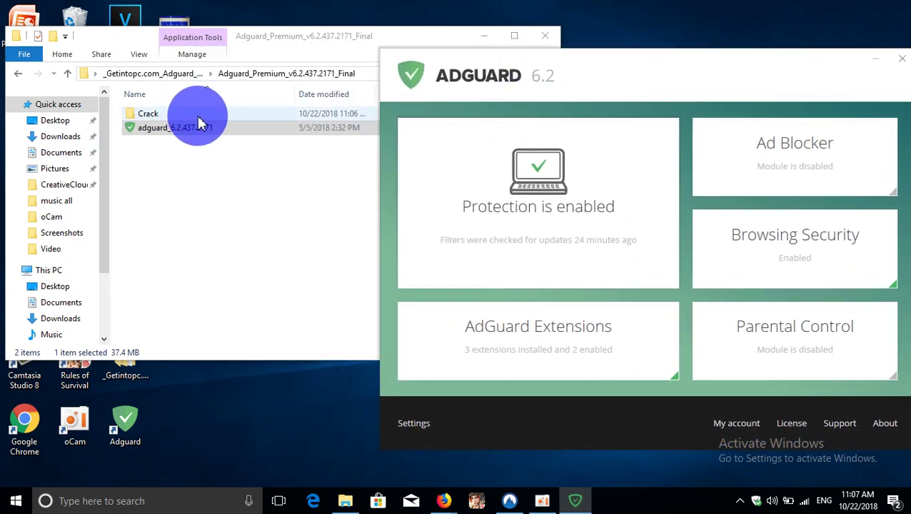
double_click(202, 113)
left_click(200, 114)
left_click(255, 303)
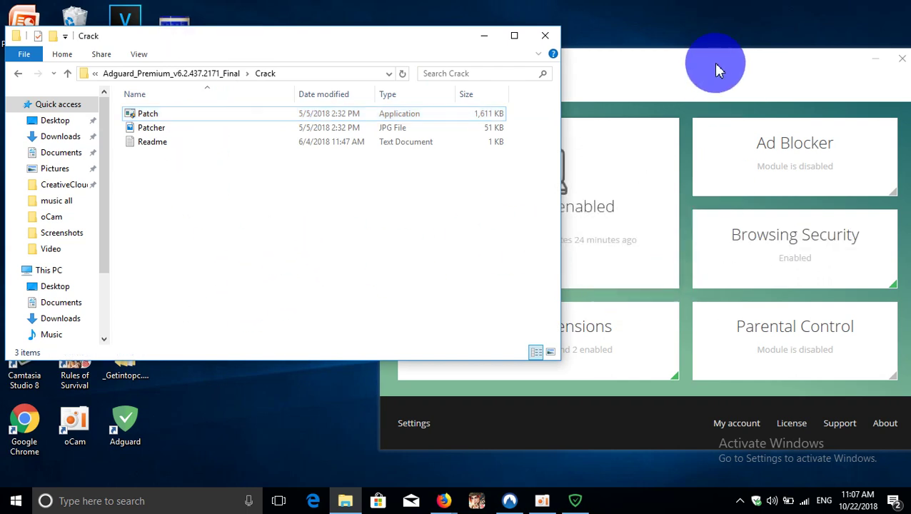
- Open Task Manager and end the AdGuard for Windows task under Apps
right_click(694, 505)
left_click(739, 437)
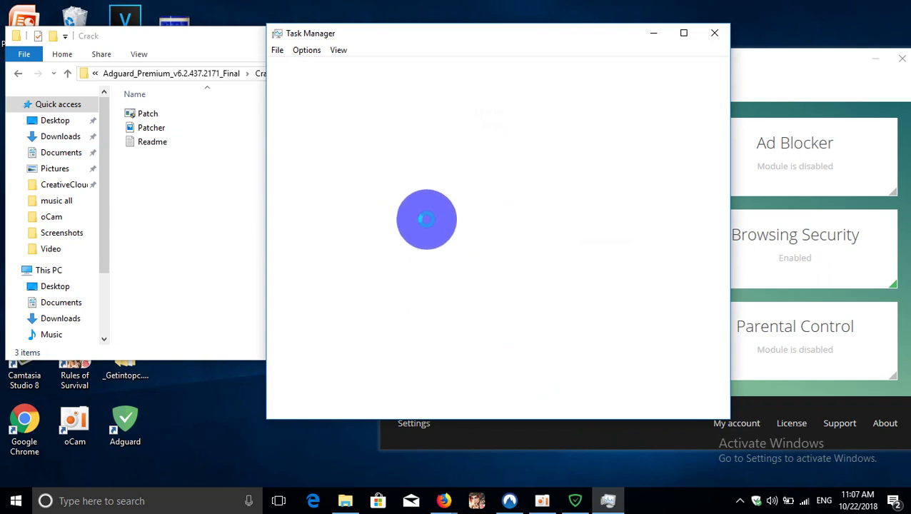
double_click(312, 148)
right_click(312, 148)
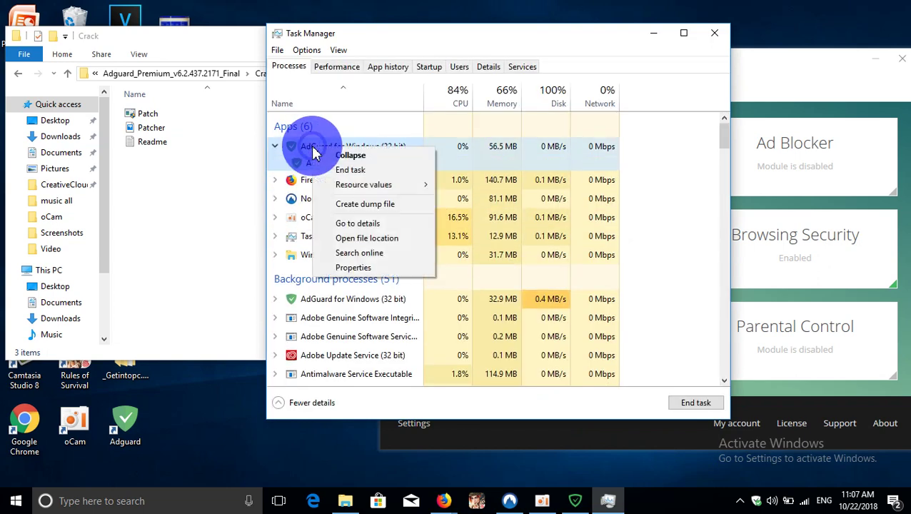
left_click(352, 162)
right_click(343, 150)
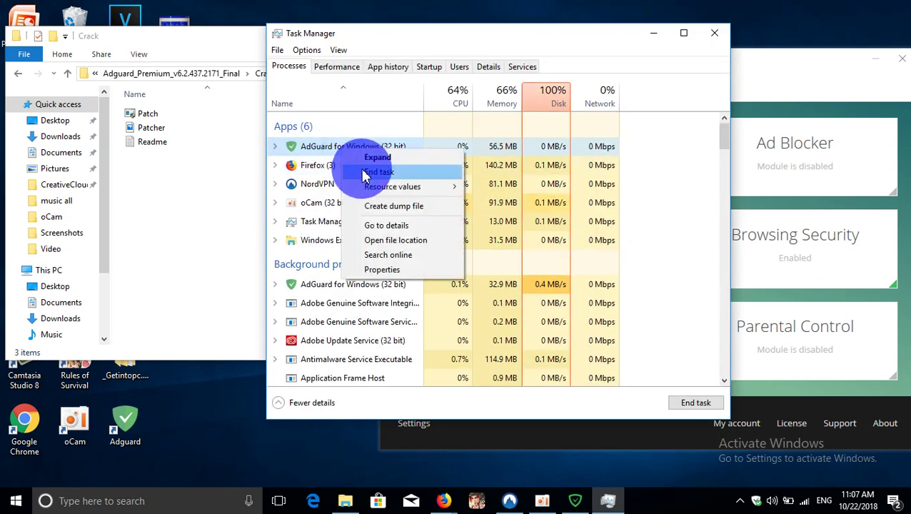
left_click(361, 172)
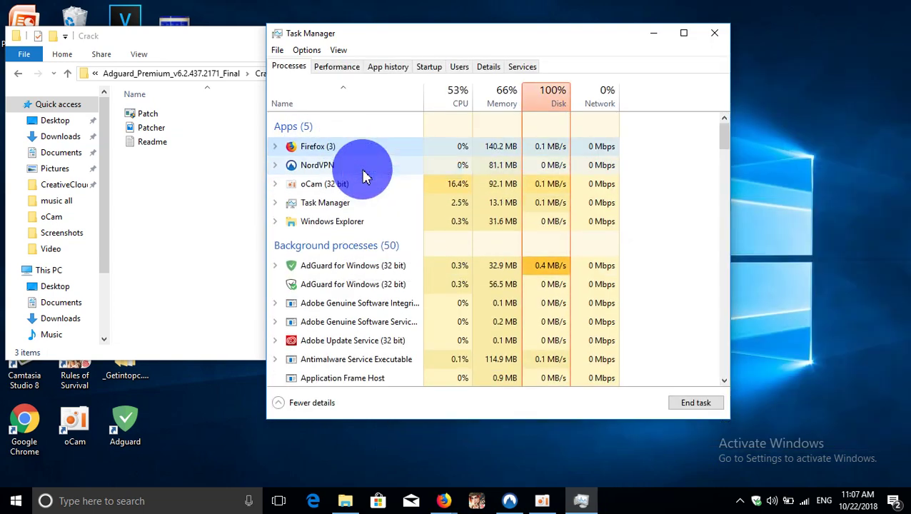
- End both AdGuard for Windows background processes and close Task Manager
right_click(341, 272)
left_click(354, 290)
right_click(335, 284)
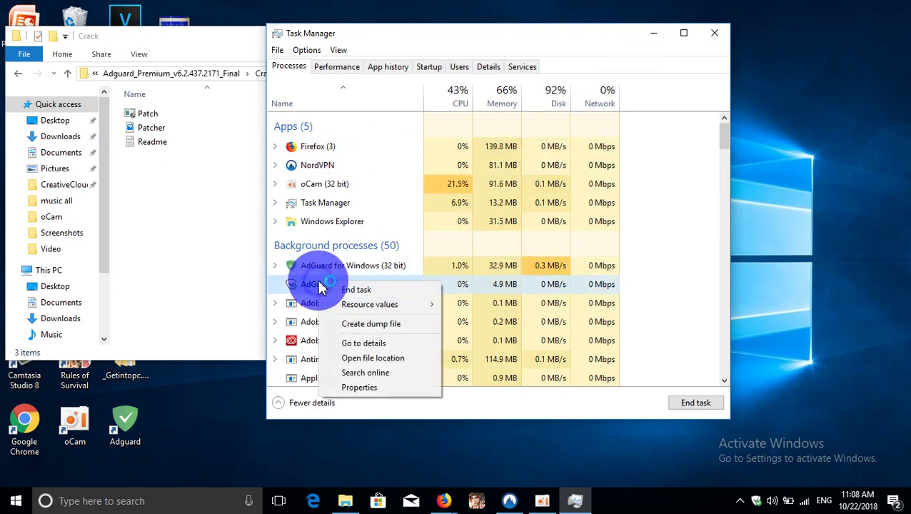
left_click(341, 290)
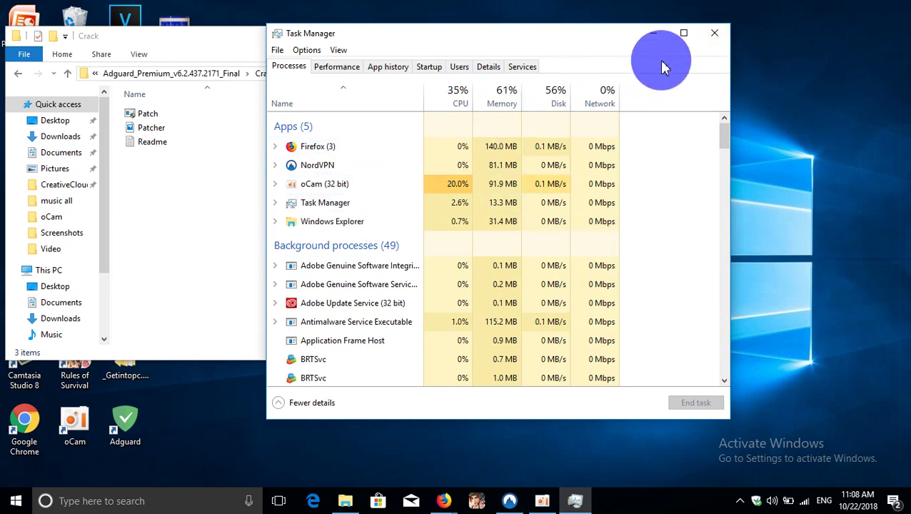
left_click(713, 35)
- Run the Patch application, apply the Adguard 6.2 patch with all four options checked, and close the open windows
left_click(161, 115)
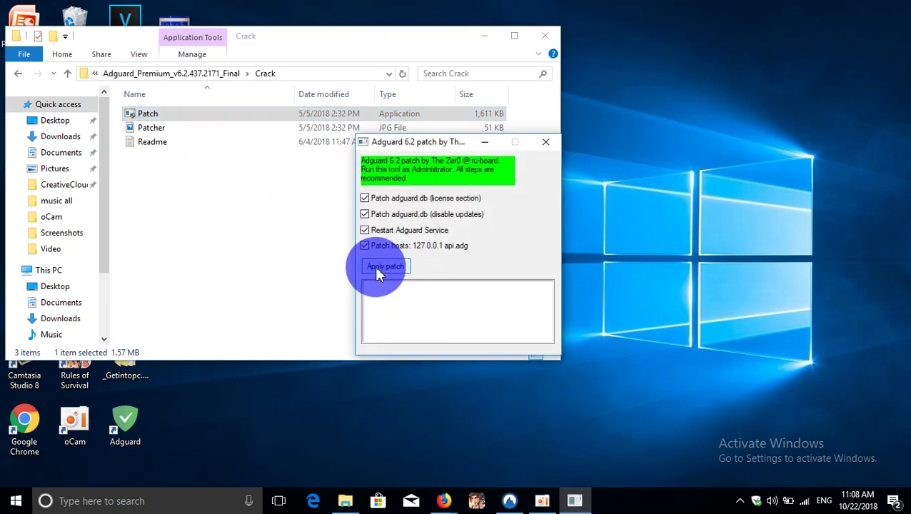
left_click(468, 321)
mouse_move(550, 330)
left_mouse_down()
mouse_move(545, 301)
mouse_move(545, 329)
left_mouse_up()
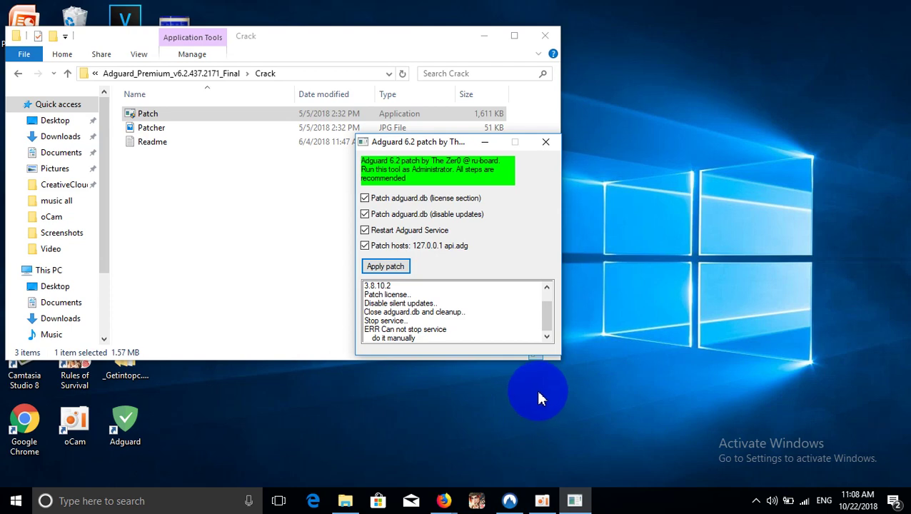
left_click_drag(554, 343, 677, 365)
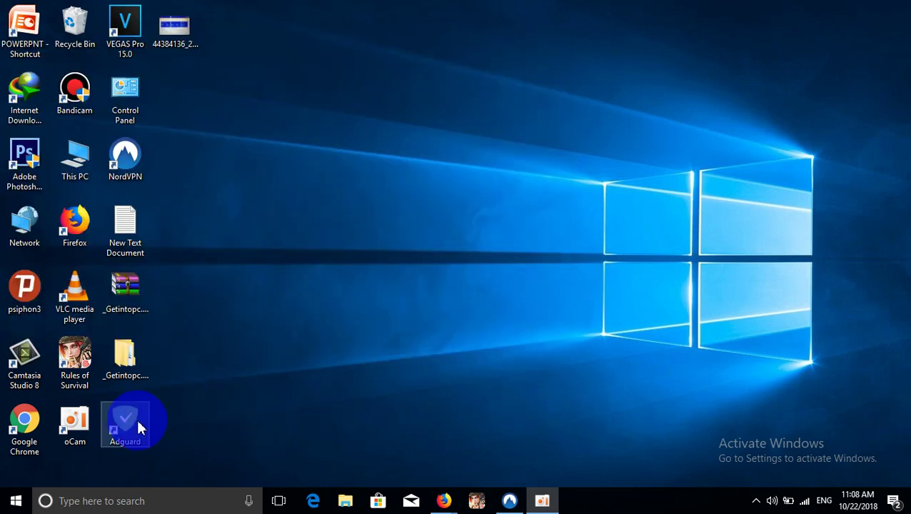
- Launch Adguard from the desktop and enable its Ad Blocker module
double_click(138, 424)
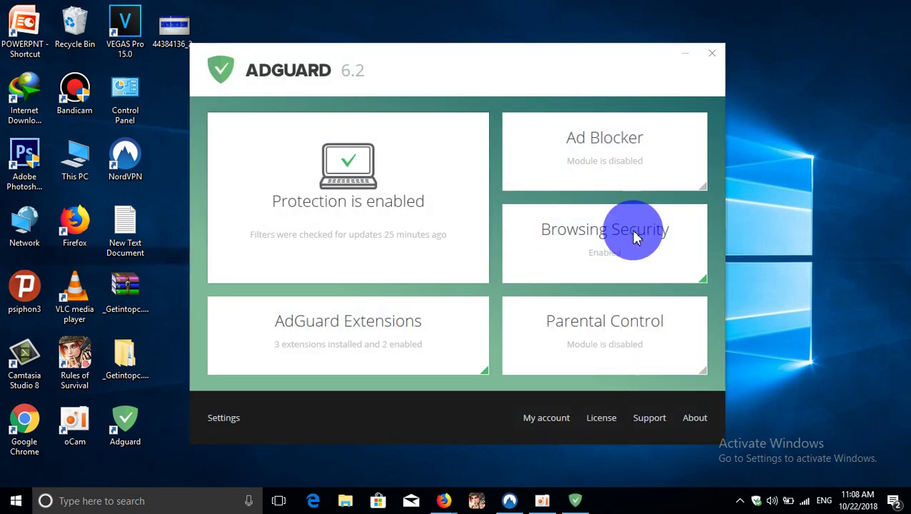
mouse_move(616, 142)
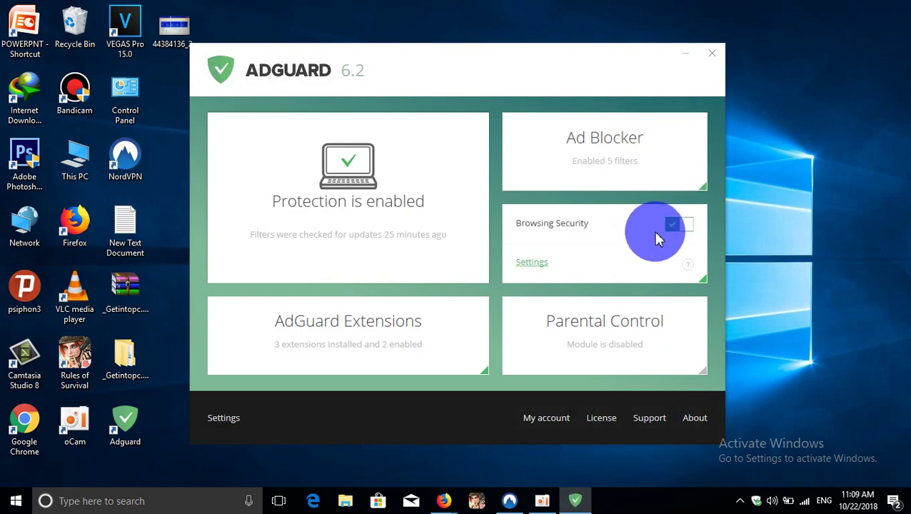
mouse_move(361, 206)
mouse_move(671, 123)
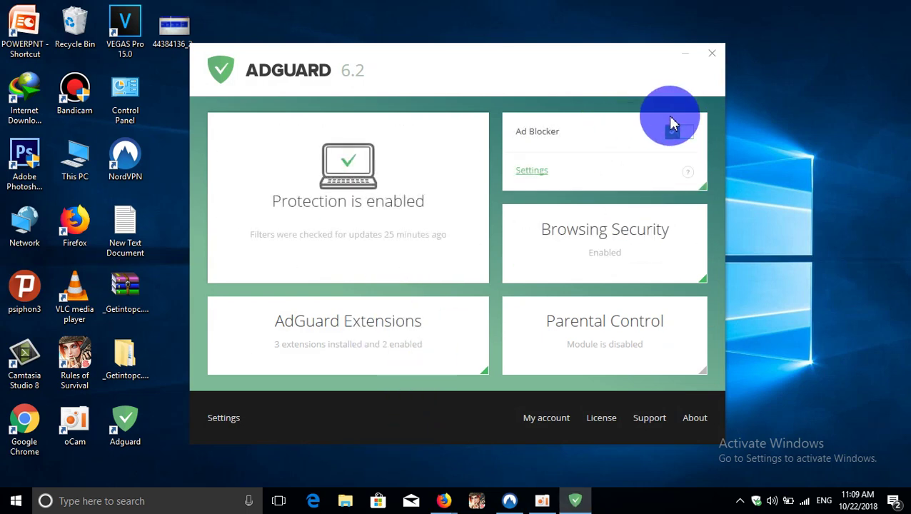